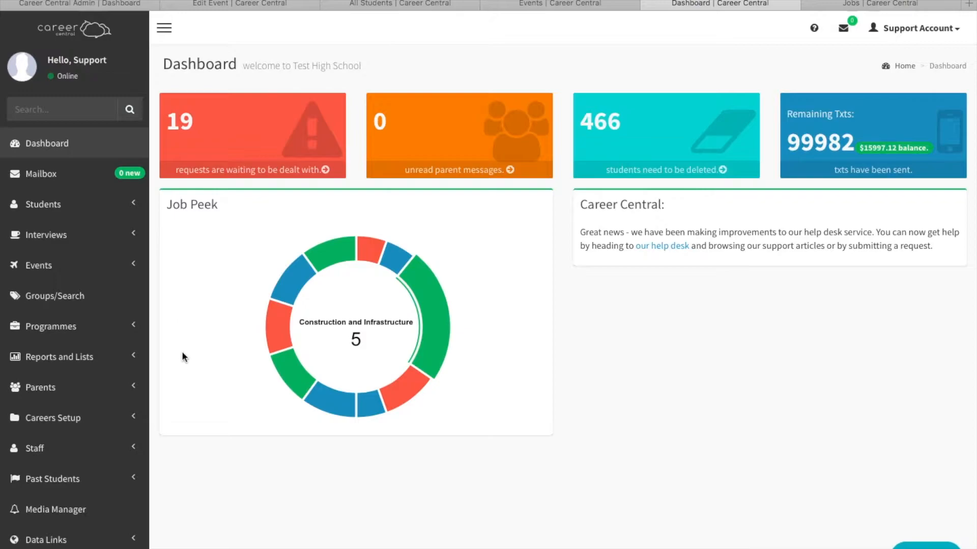
Start creating a new report from the custom reports overview.
click(56, 358)
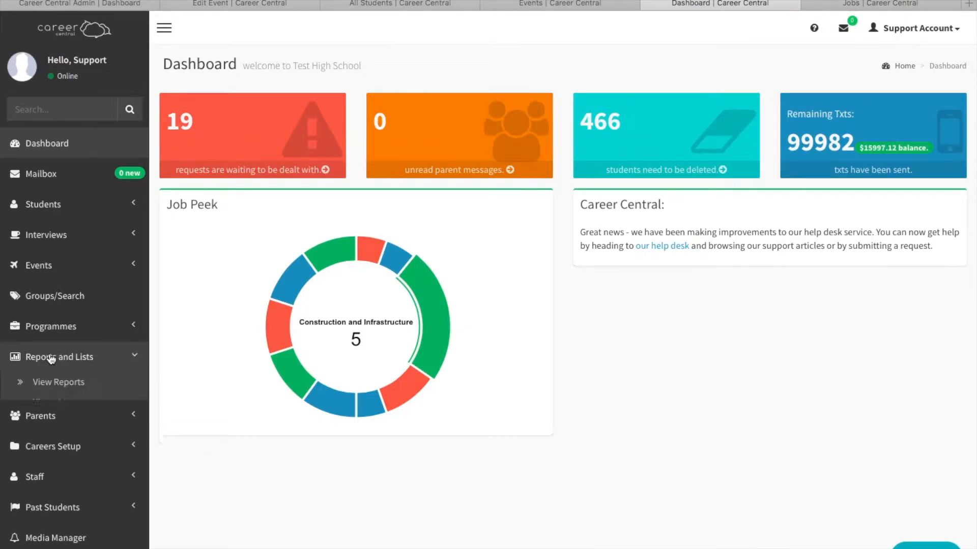
click(49, 385)
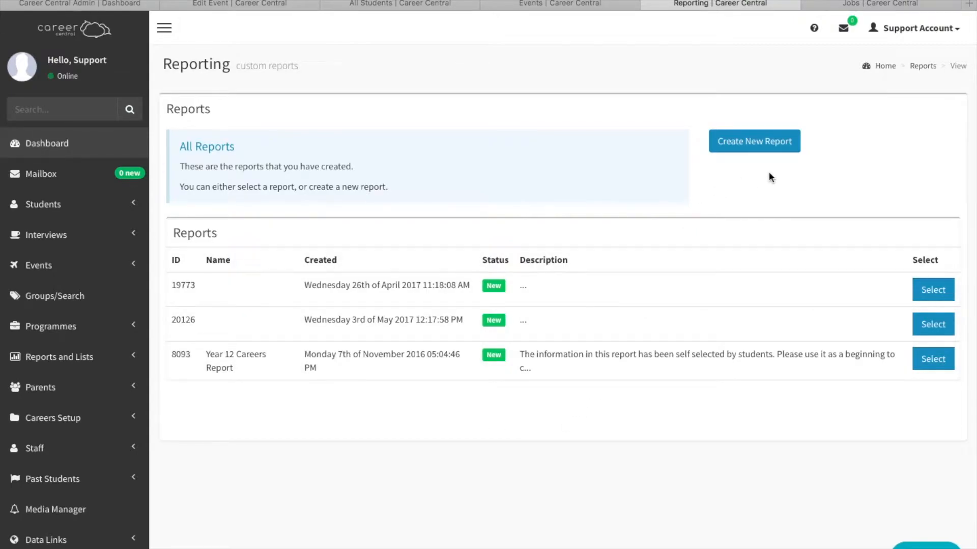
click(755, 144)
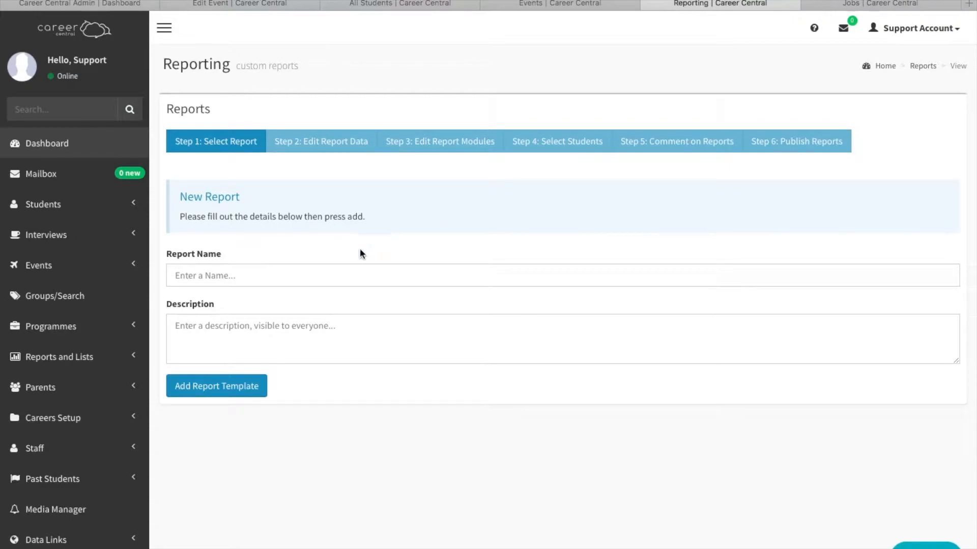
Name the new report "Year 11 Careers report".
click(330, 272)
text(Year 111)
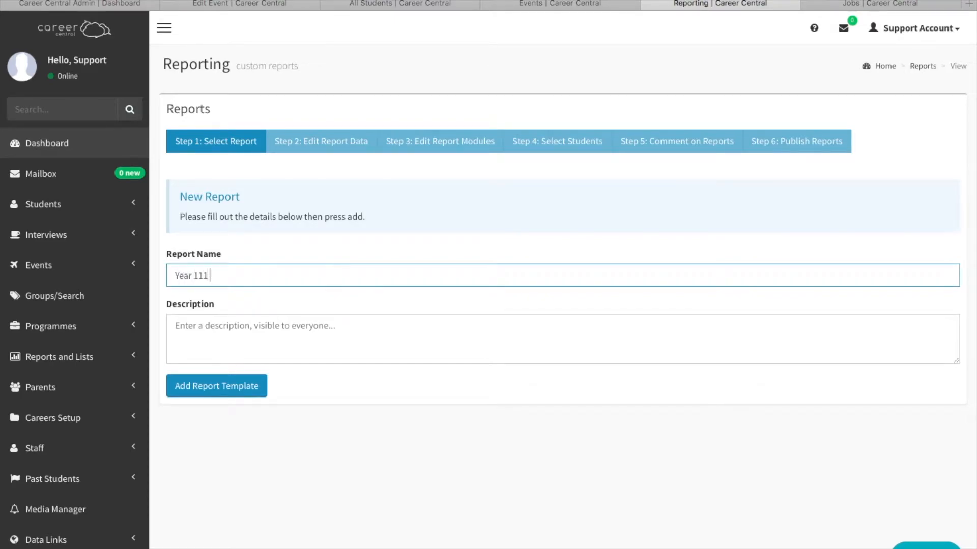
key(BackSpace)
text(Careers report)
Begin the report description with "The information in this report is selected by students, please use it to discuss your students plans".
click(299, 323)
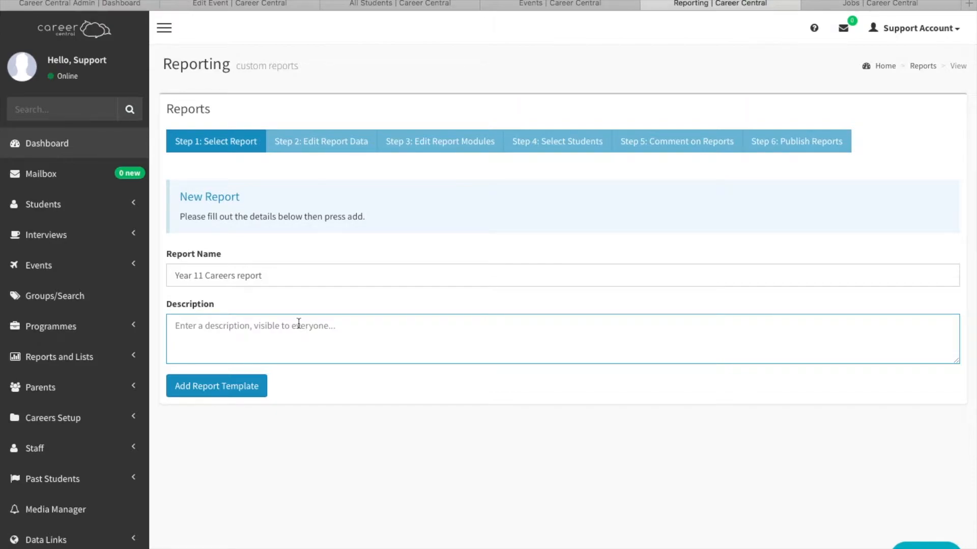
text(Th)
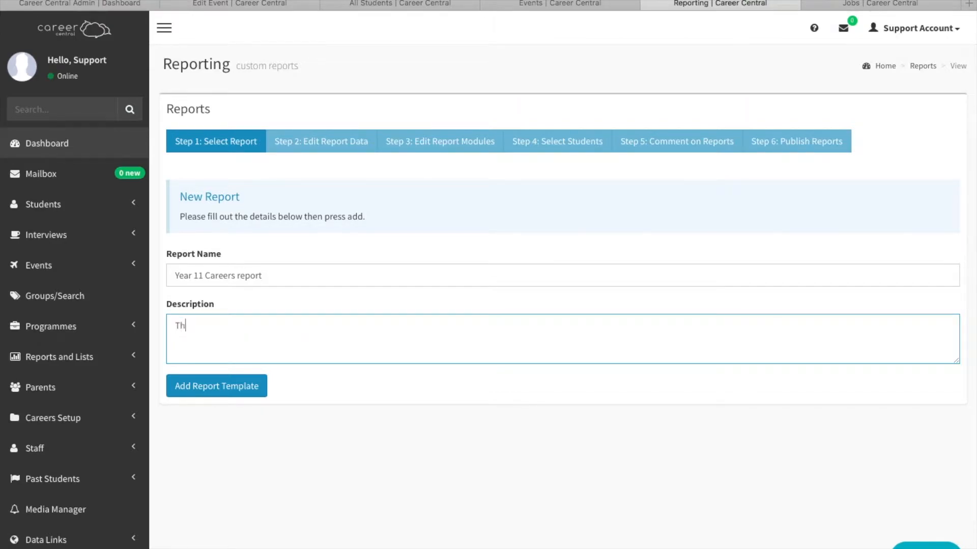
text(e information in this rep)
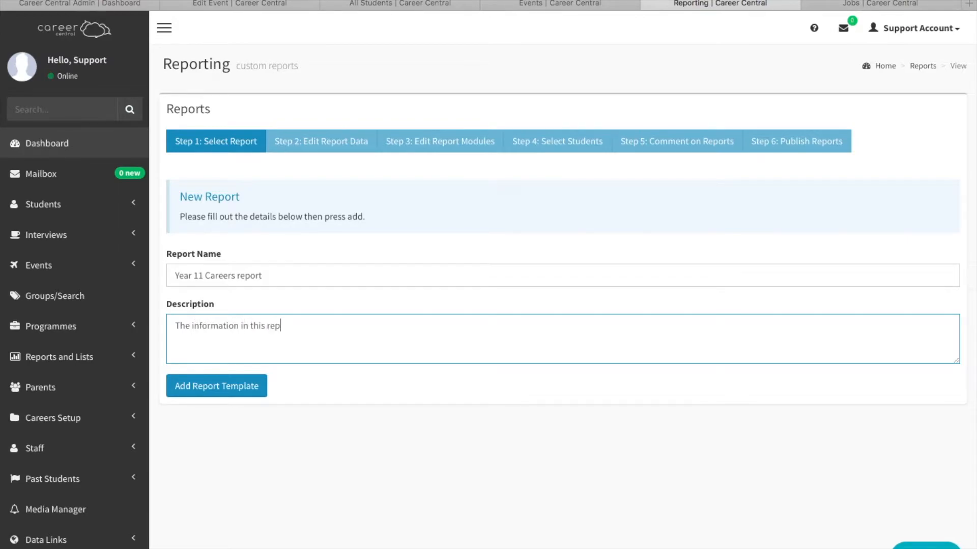
text(ort is selected by students)
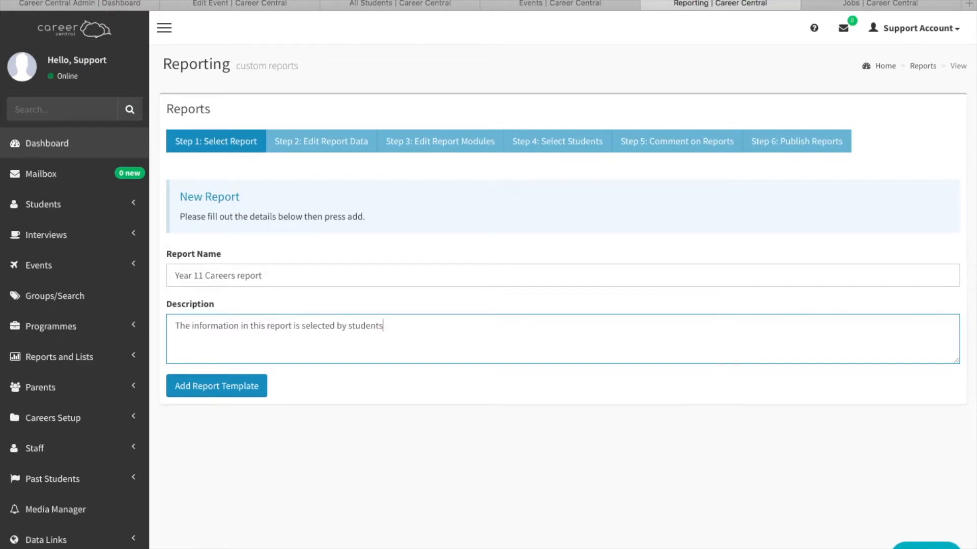
text(, please use it to discuss your students plans and bring it wit)
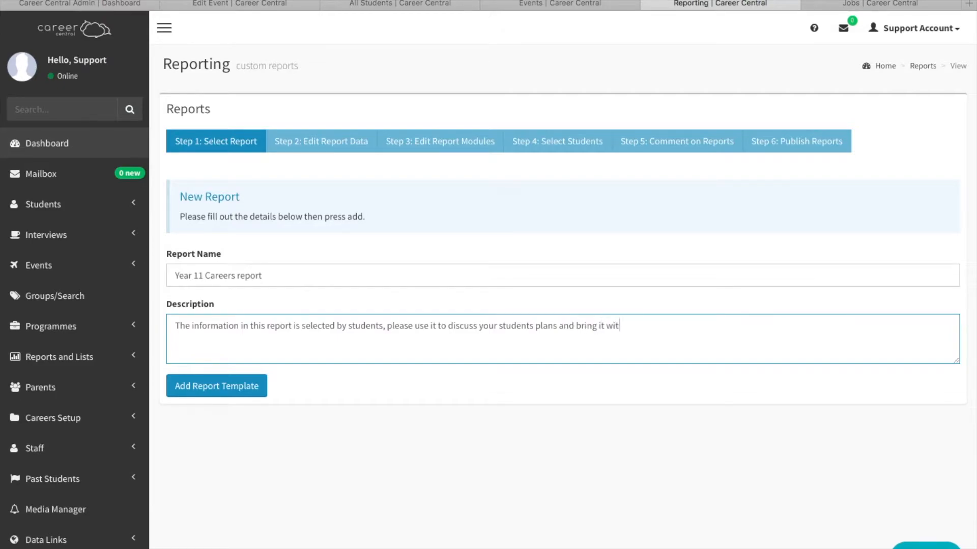
text(h you when you come to our careers expo.)
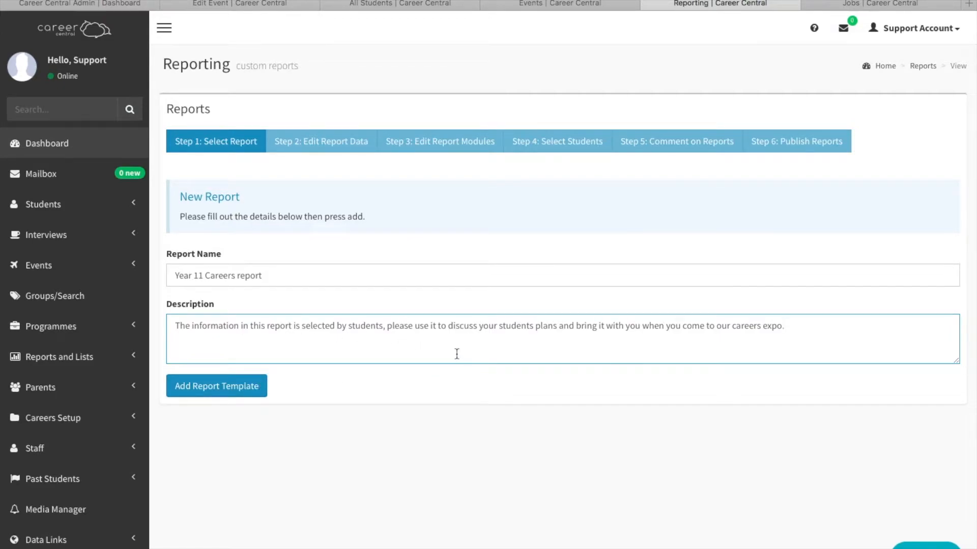
Complete the description with "and bring it with you when you come to our careers expo" and add the report template.
scroll(425, 353, down, 1)
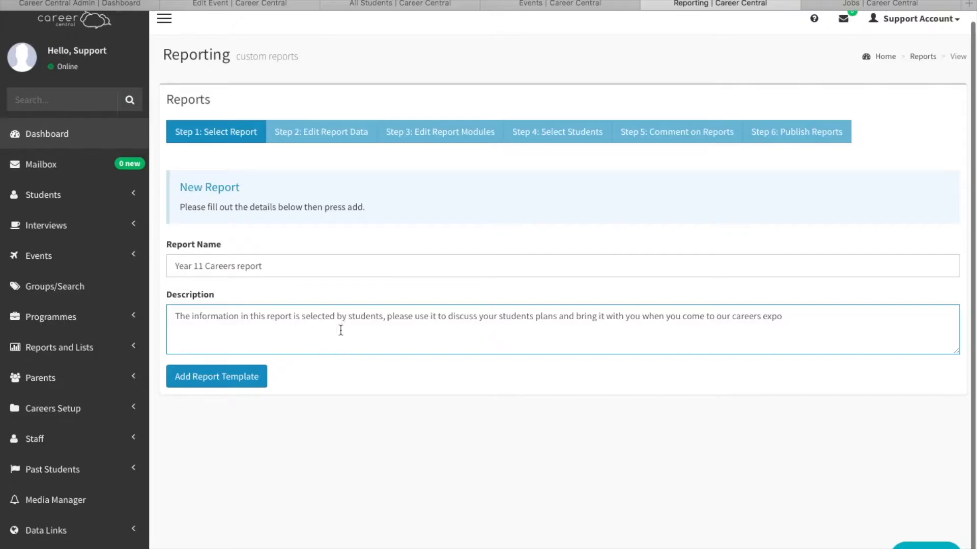
click(218, 381)
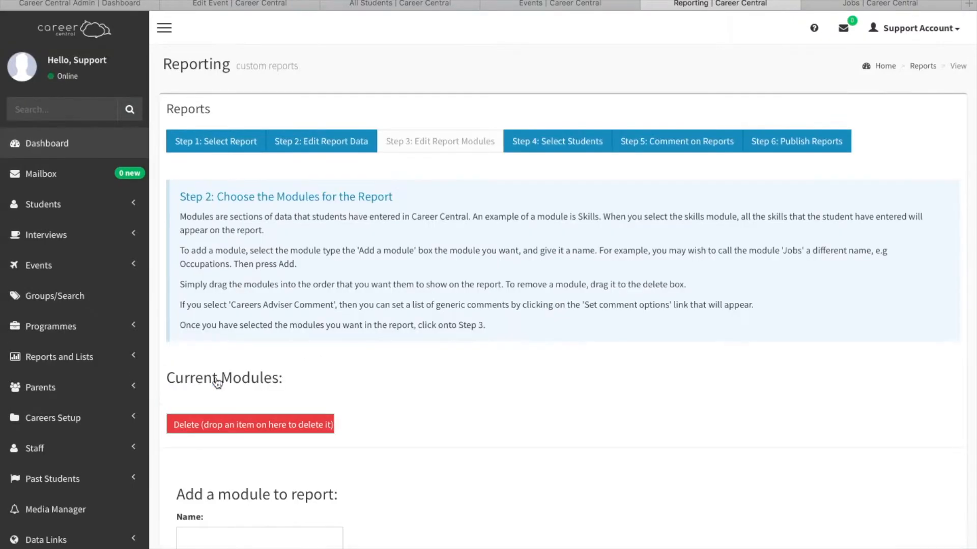
Add a module of type Skills to the report, named "Skills I have".
scroll(393, 426, down, 3)
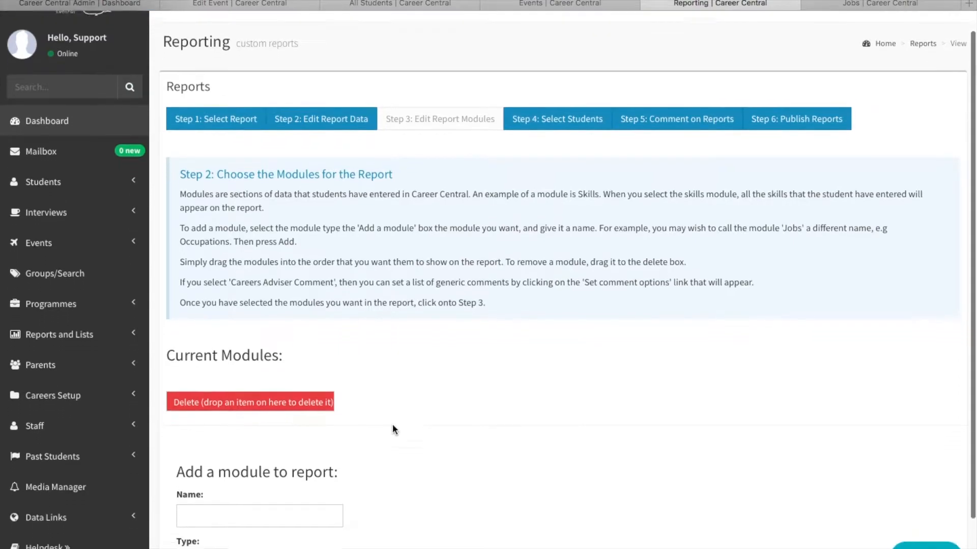
scroll(392, 426, up, 1)
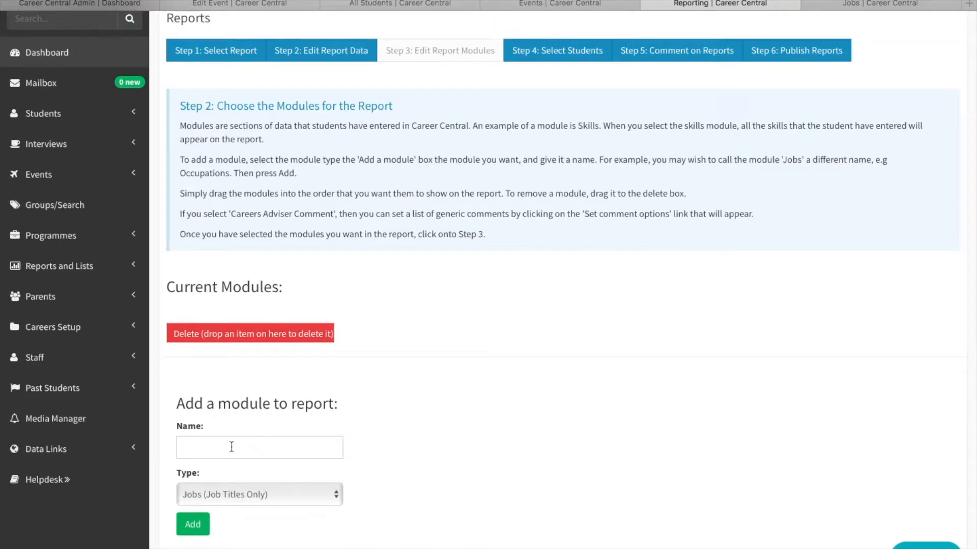
click(258, 495)
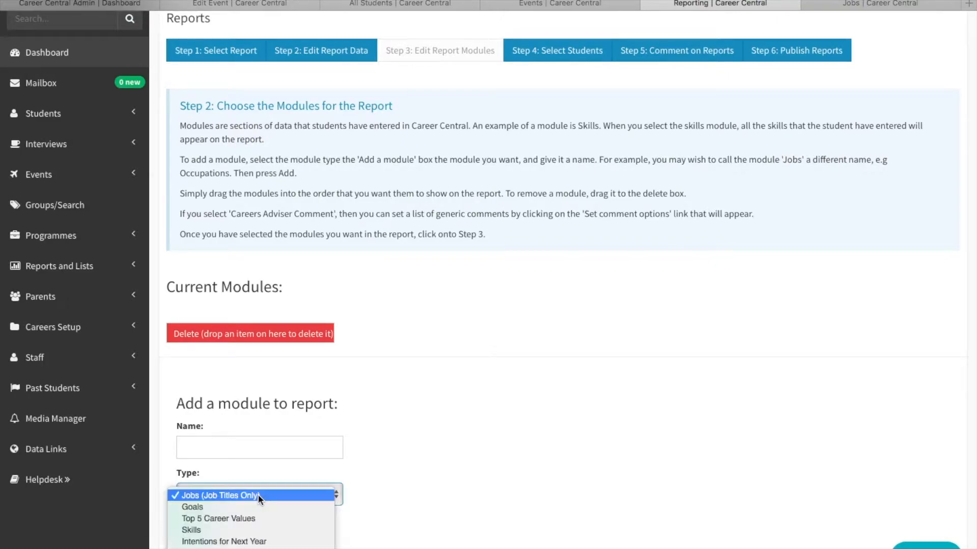
click(254, 531)
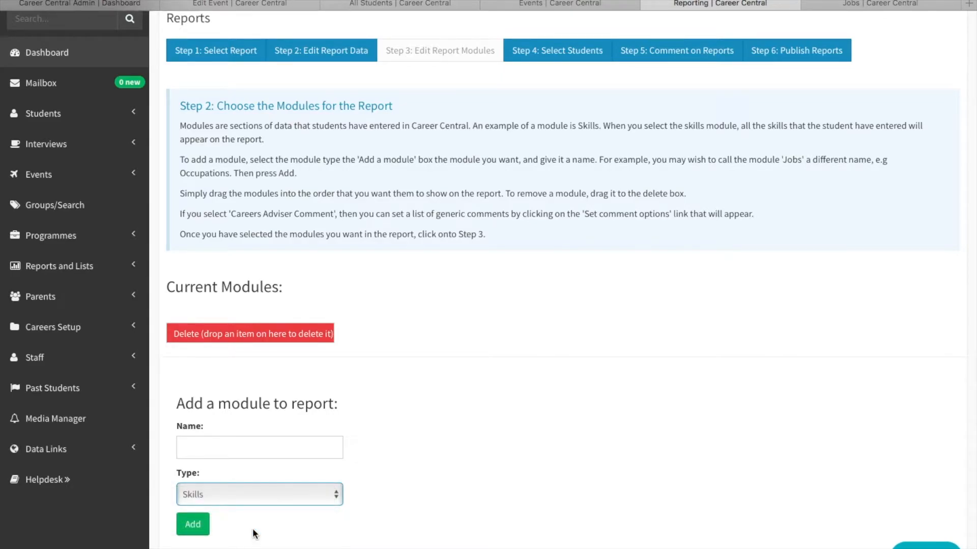
click(242, 444)
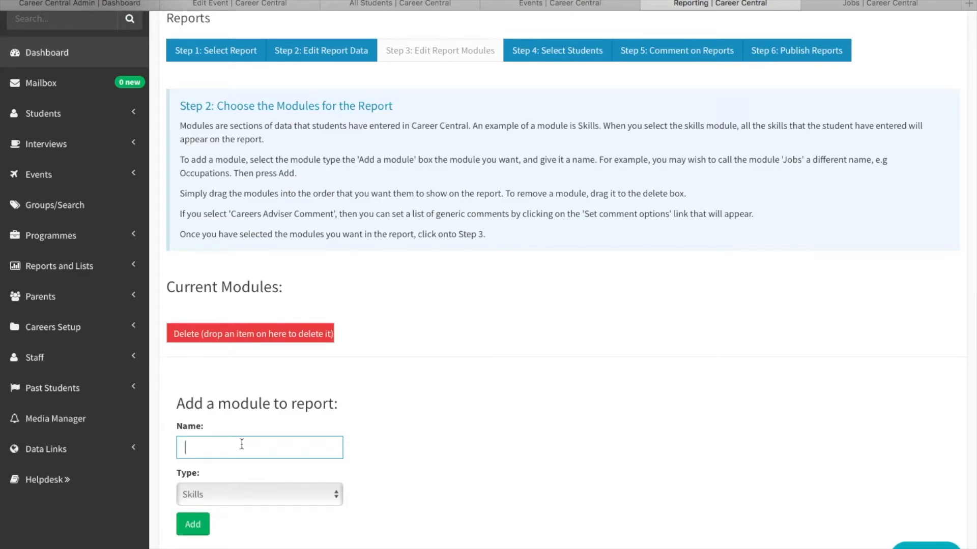
text(Skills I have)
click(196, 526)
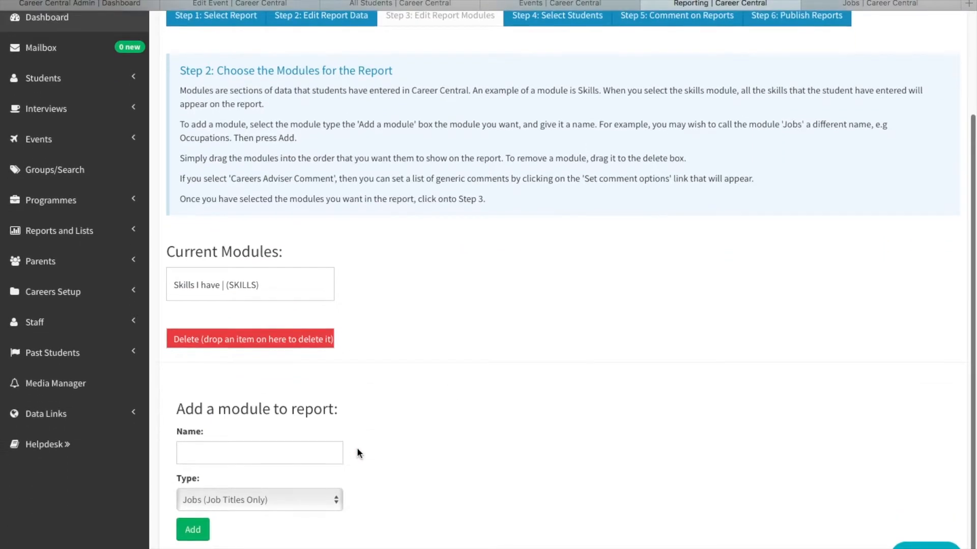
Add a module of type Personal Qualities to the report, named "Personal Qualities I have".
scroll(357, 452, down, 1)
click(237, 496)
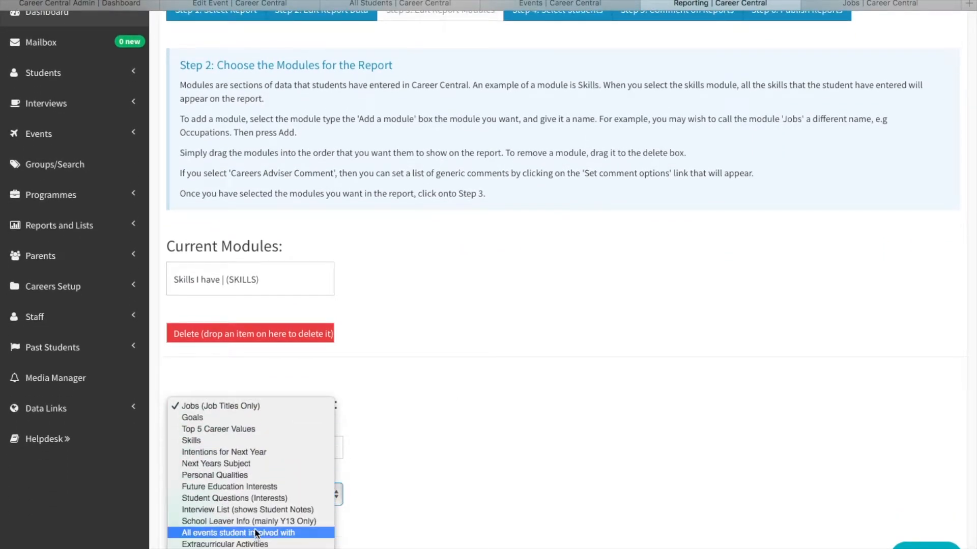
click(252, 475)
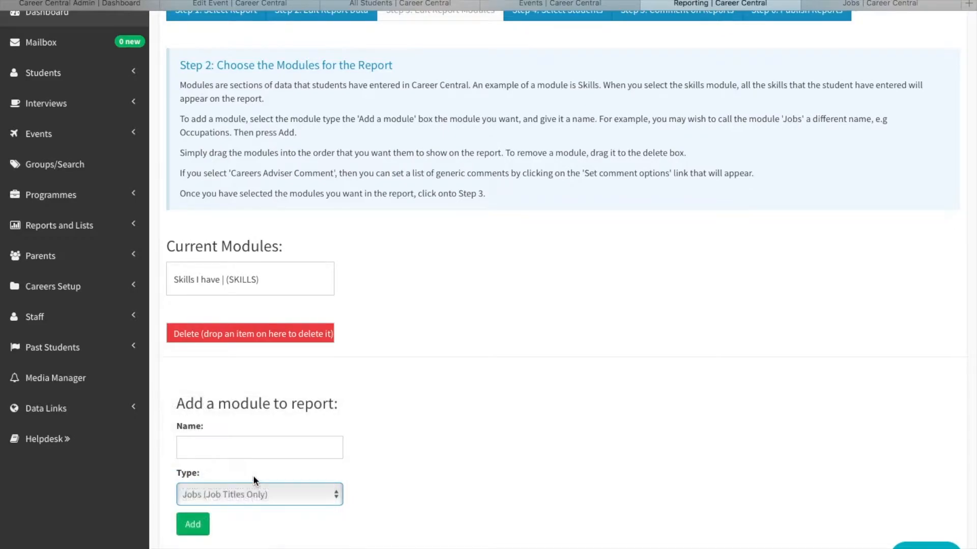
click(251, 447)
text(Pe)
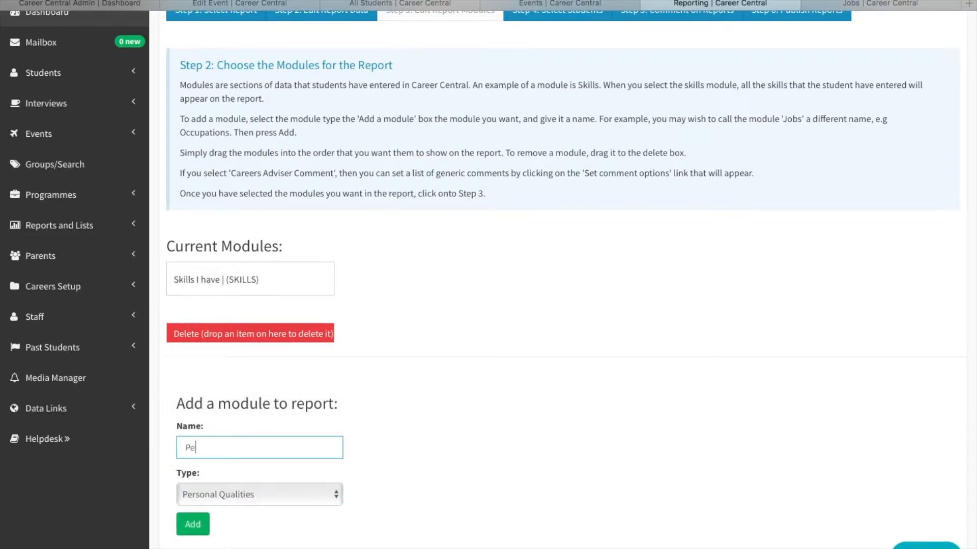
text(rsonal Qualities I have)
click(193, 529)
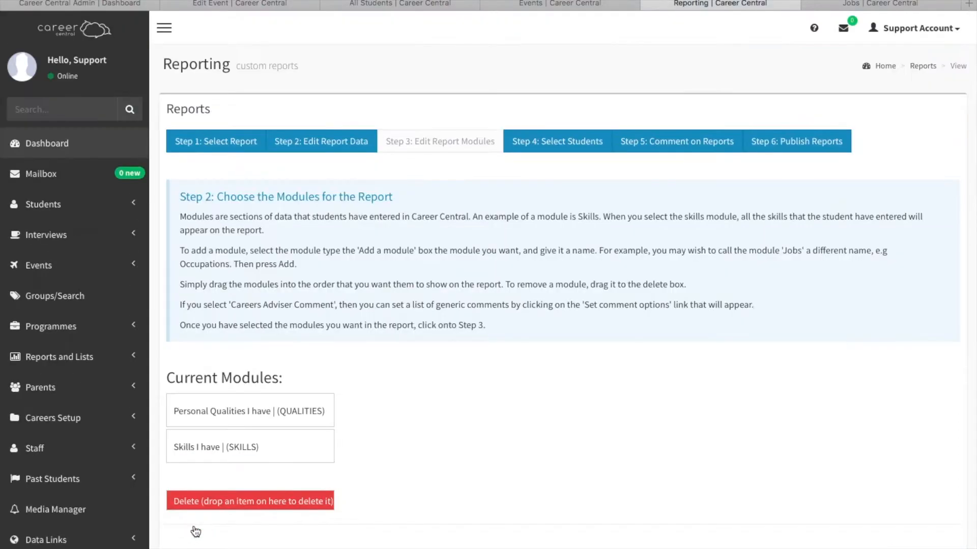
Add a module of type Top 5 Career Values to the report, named "Things that are important to me about work".
scroll(269, 514, down, 3)
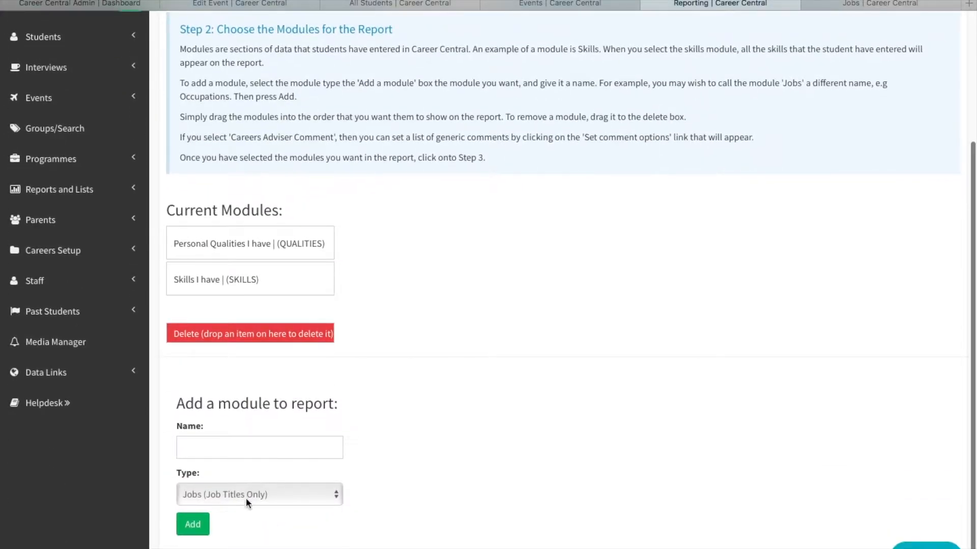
click(246, 499)
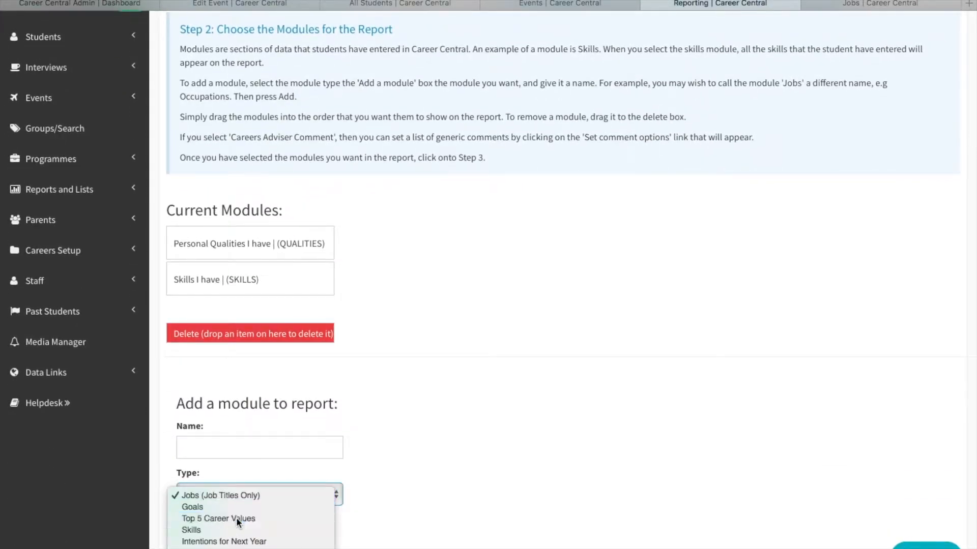
click(236, 517)
click(235, 445)
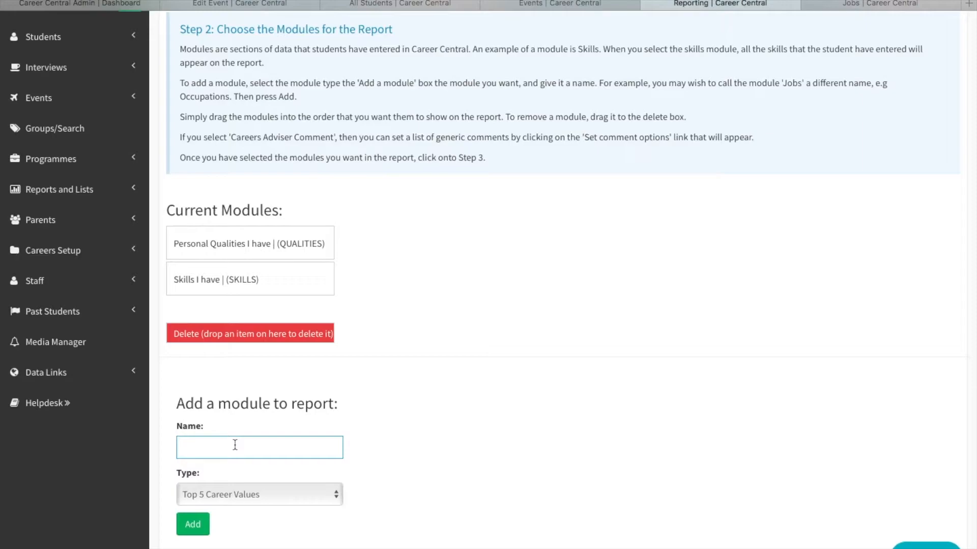
text(Things that )
text(are important to )
text(me about work)
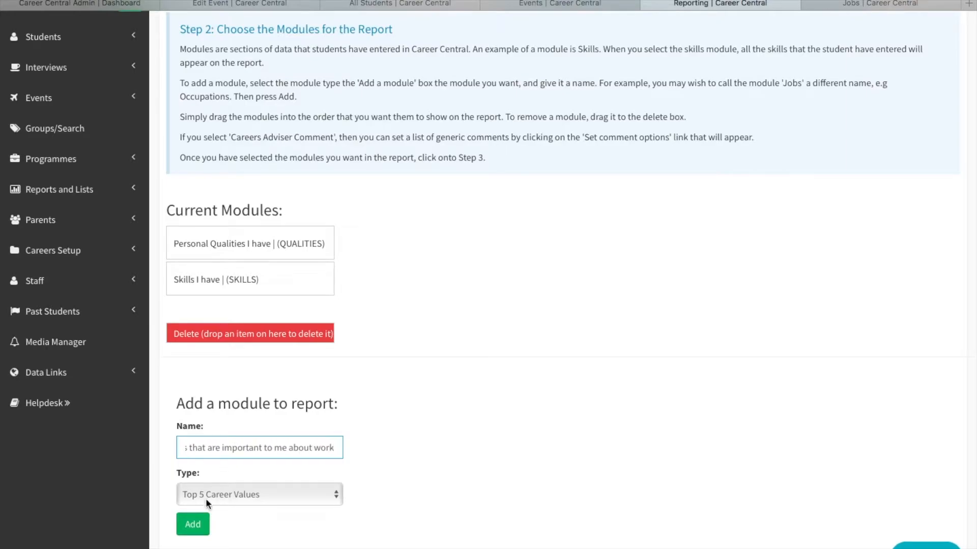
click(194, 525)
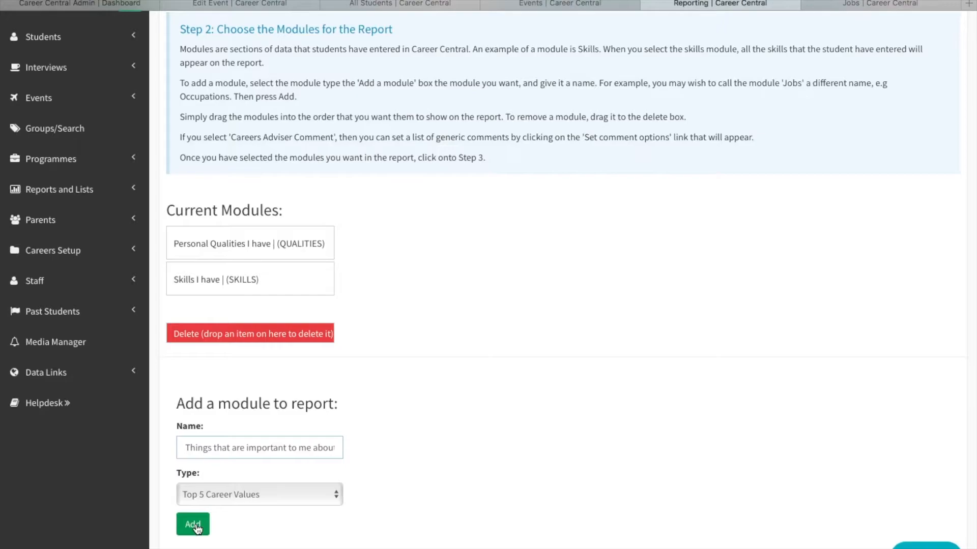
Add a module of type Jobs (Job Titles Only) to the report, named "Jobs I am interested in".
scroll(495, 491, down, 5)
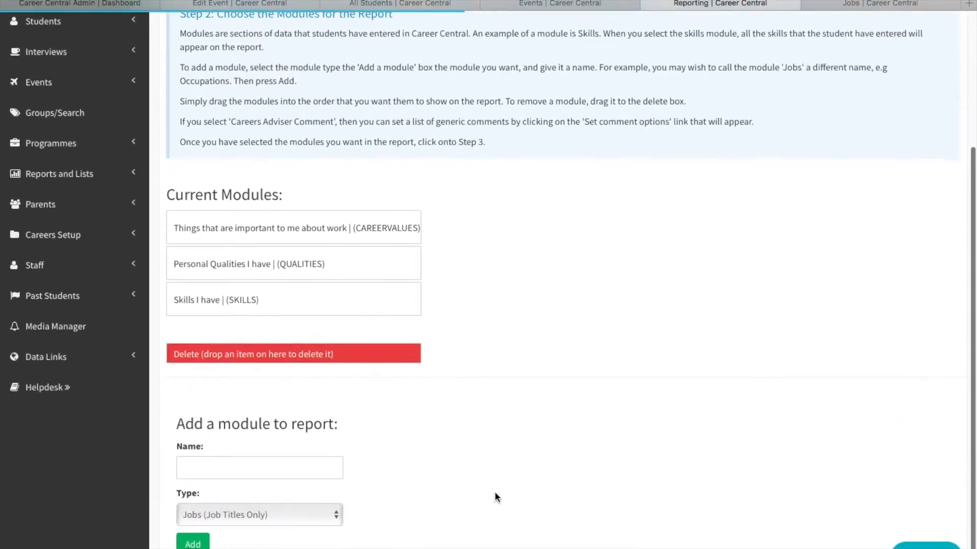
click(279, 496)
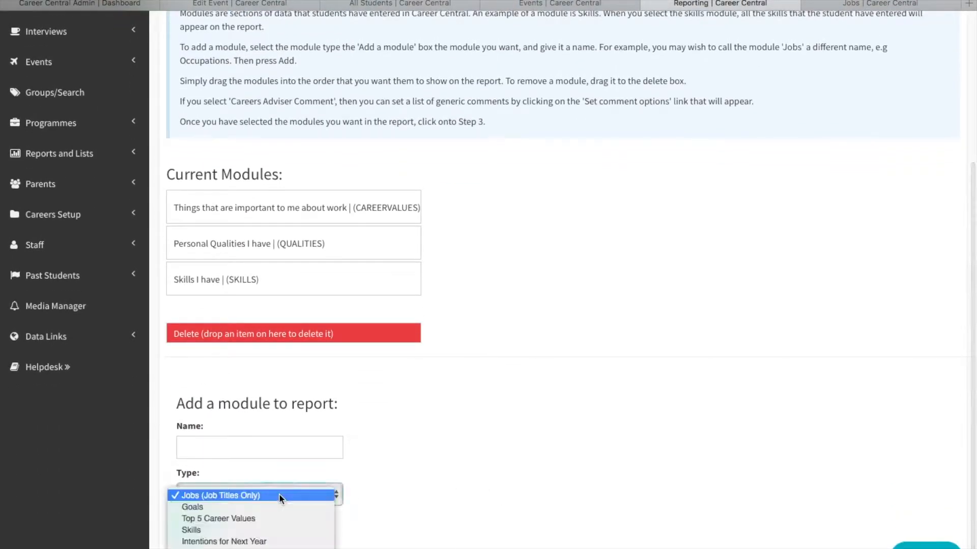
scroll(281, 534, down, 3)
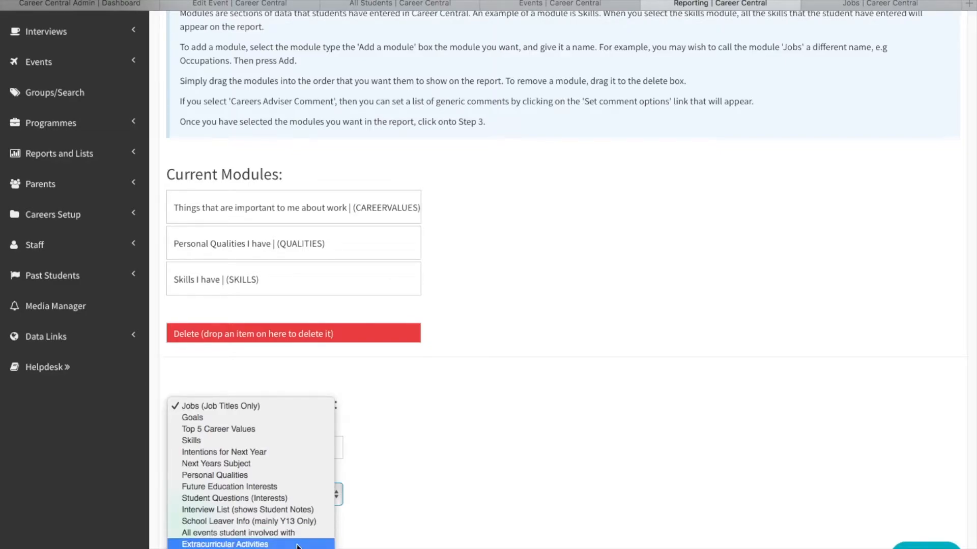
click(297, 405)
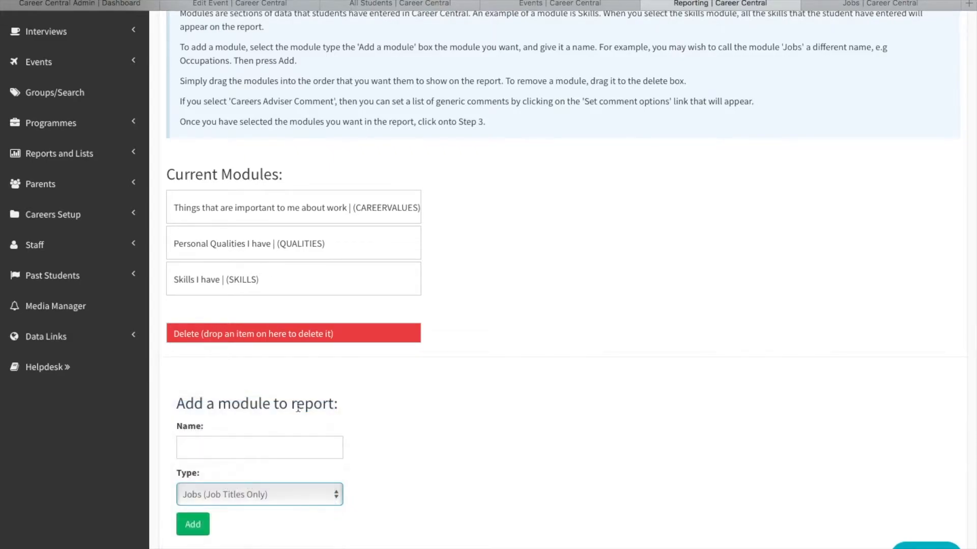
click(251, 446)
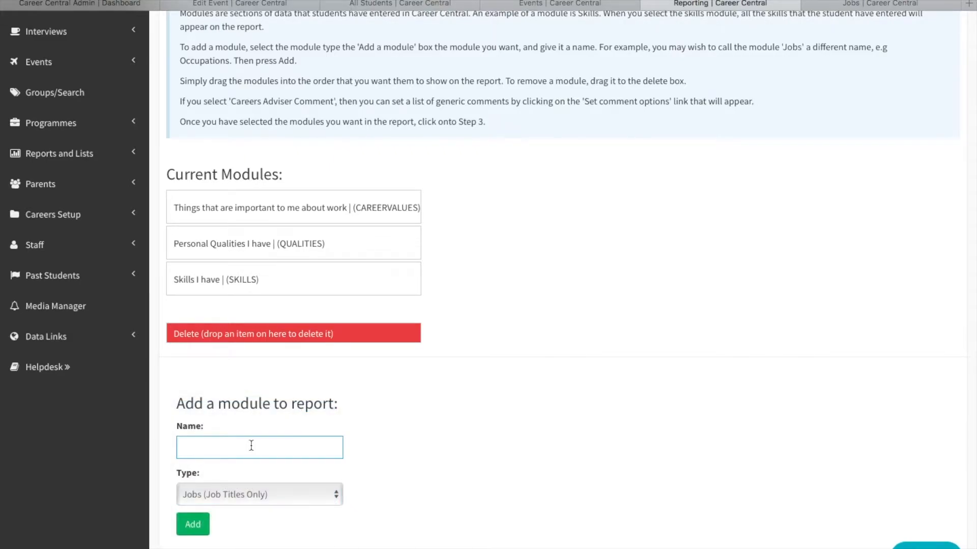
text(Jobs I am interested in)
click(197, 527)
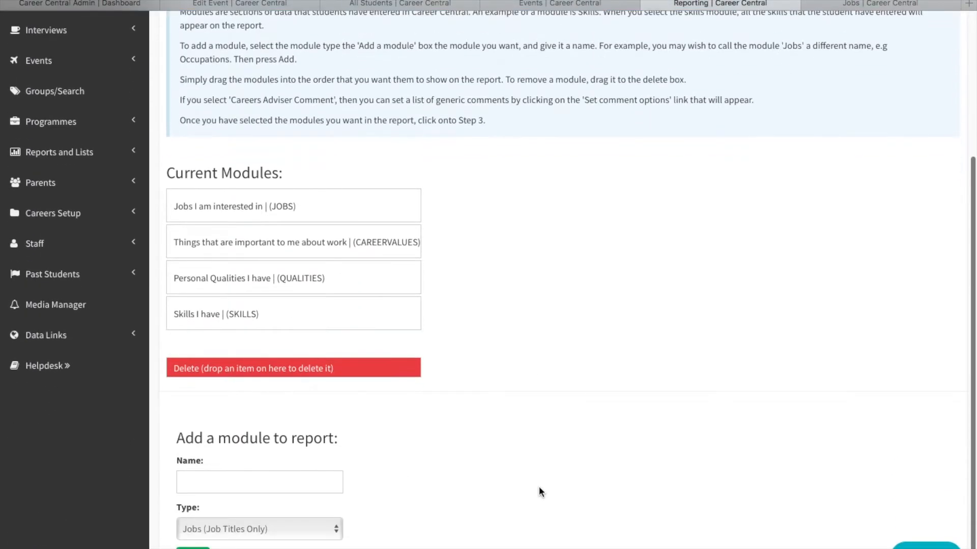
Add a module of type Next Years Subject to the report, named "Subjects I am thinking about taking next year".
click(235, 528)
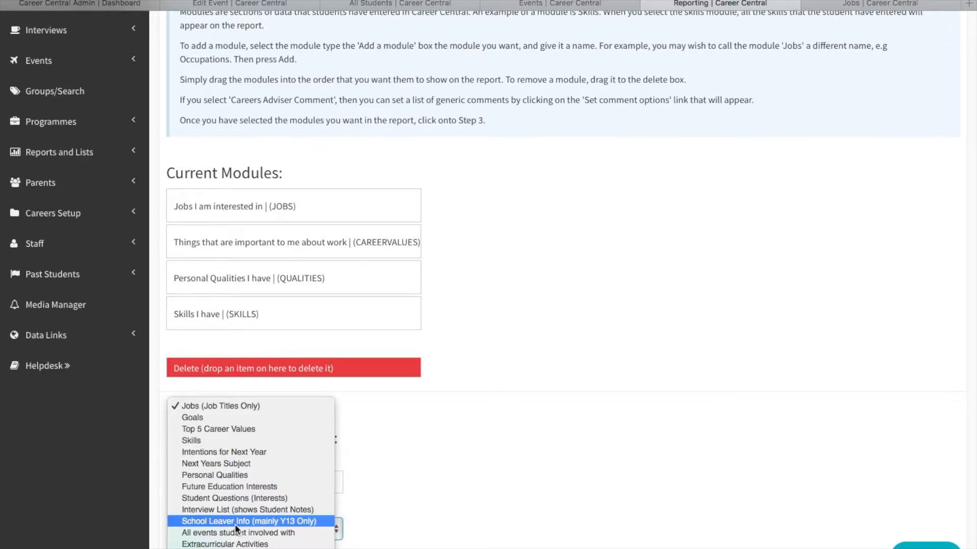
click(259, 464)
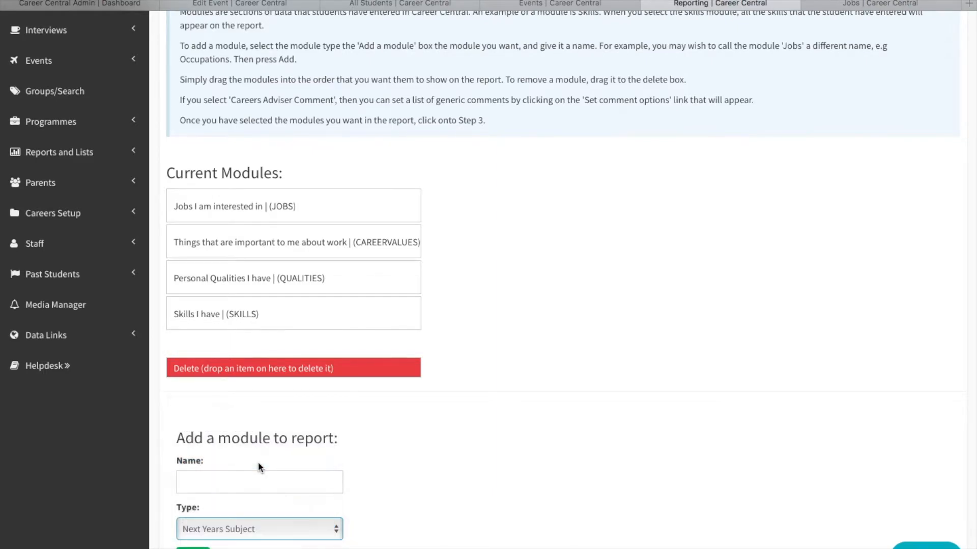
click(245, 481)
text(Subjects I)
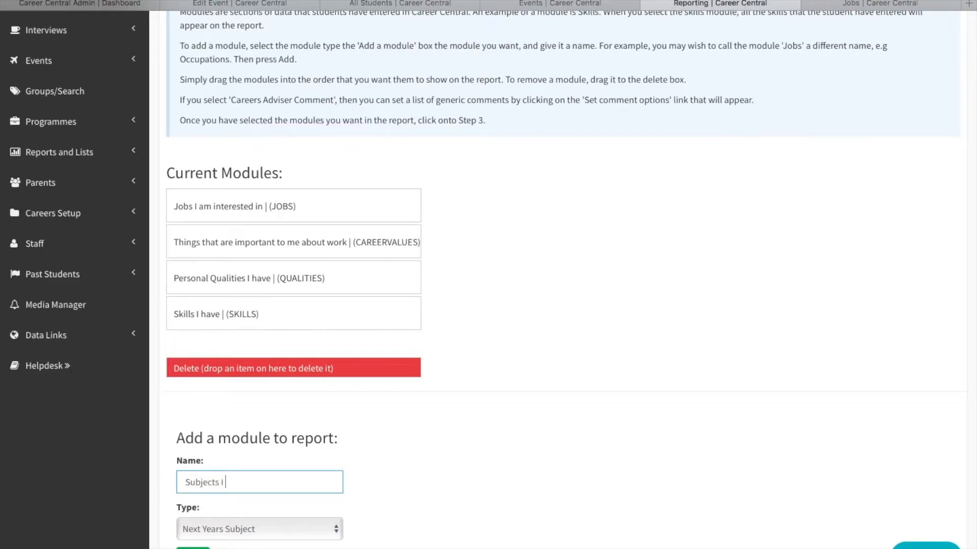
text( am thinking about taking next year)
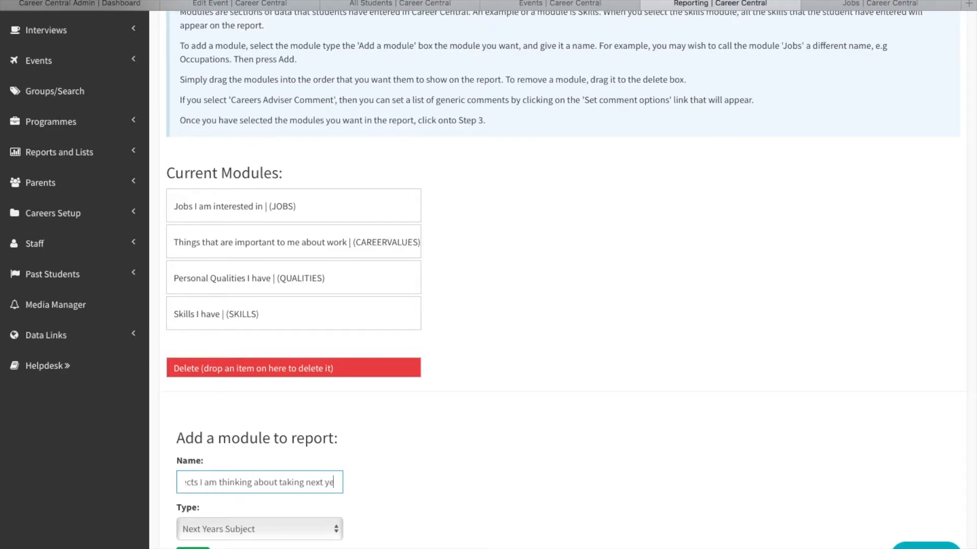
click(394, 510)
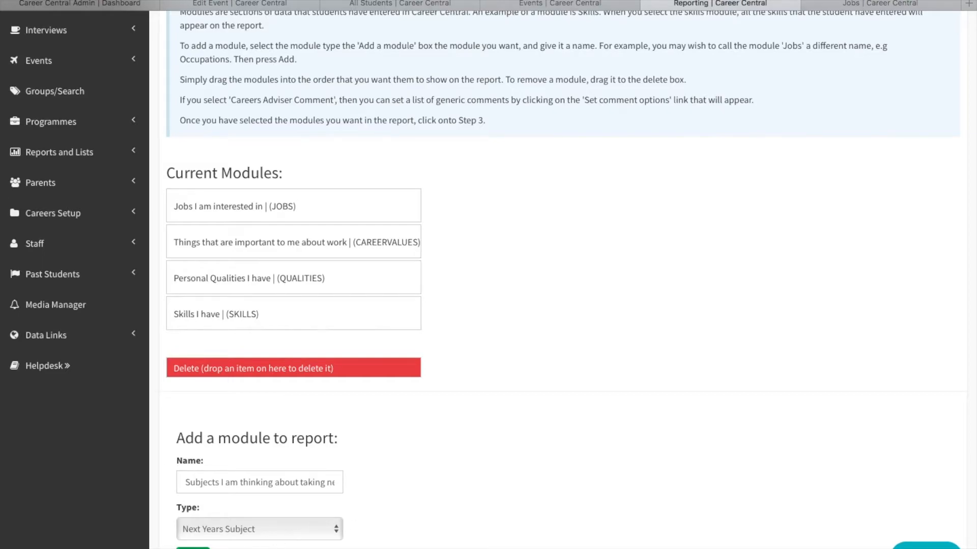
click(193, 547)
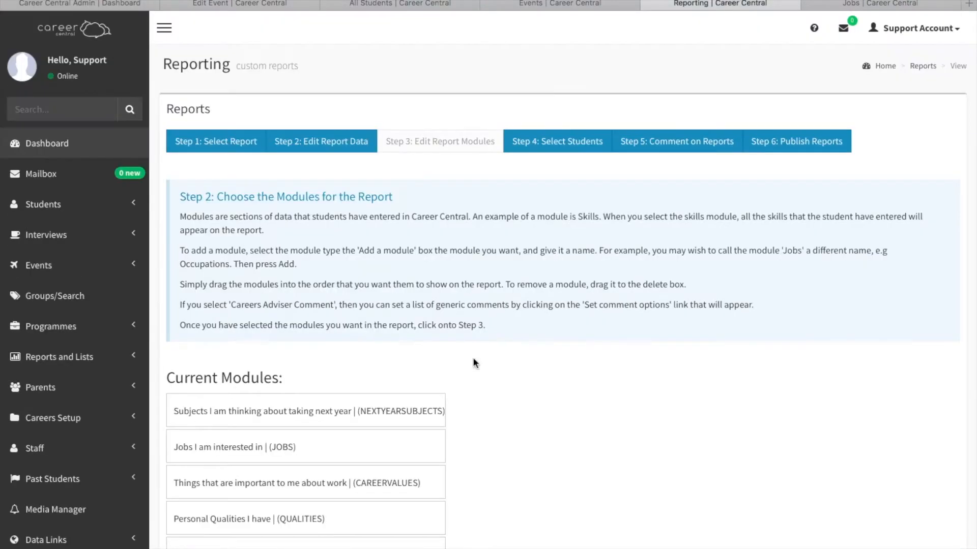
Add a module of type Career Adviser Comment to the report, named "Careers Advisors Comment".
scroll(515, 454, down, 3)
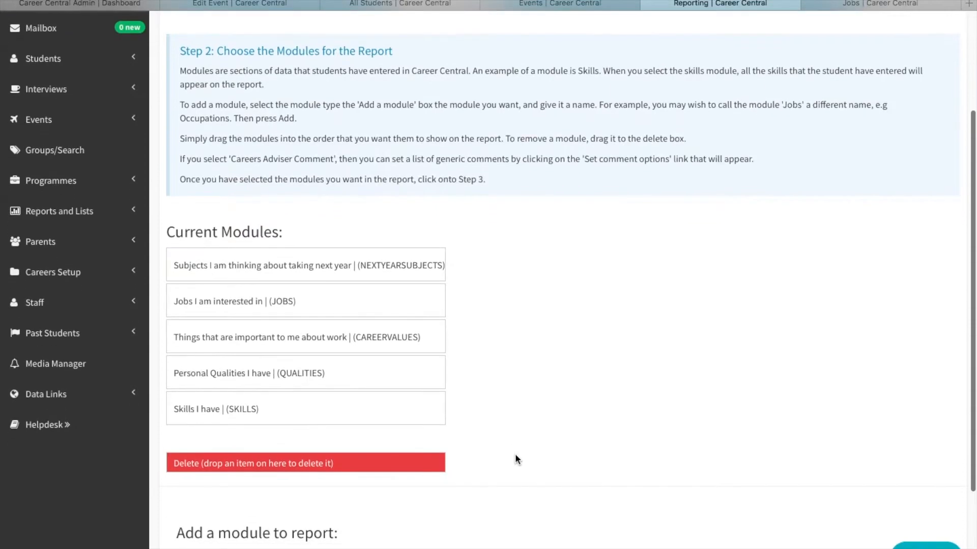
scroll(502, 418, down, 3)
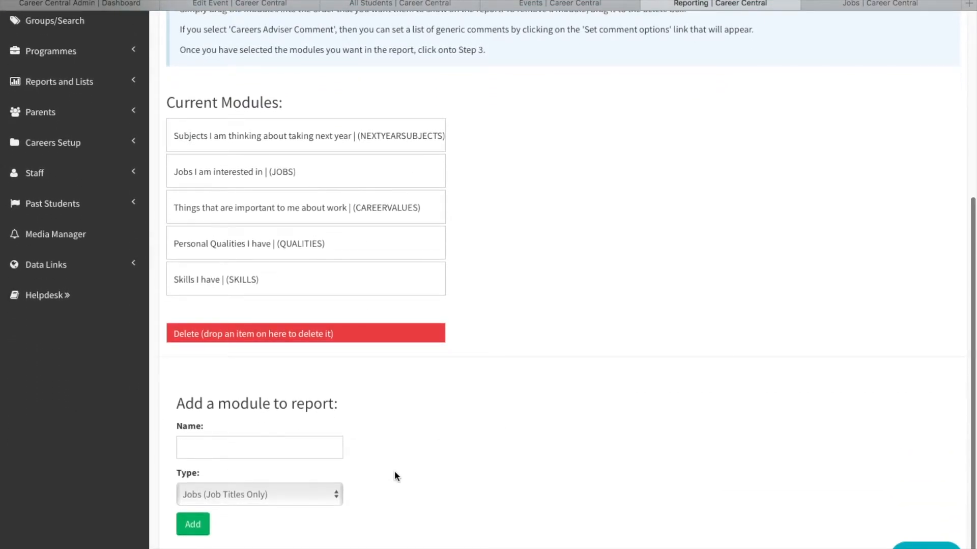
click(217, 492)
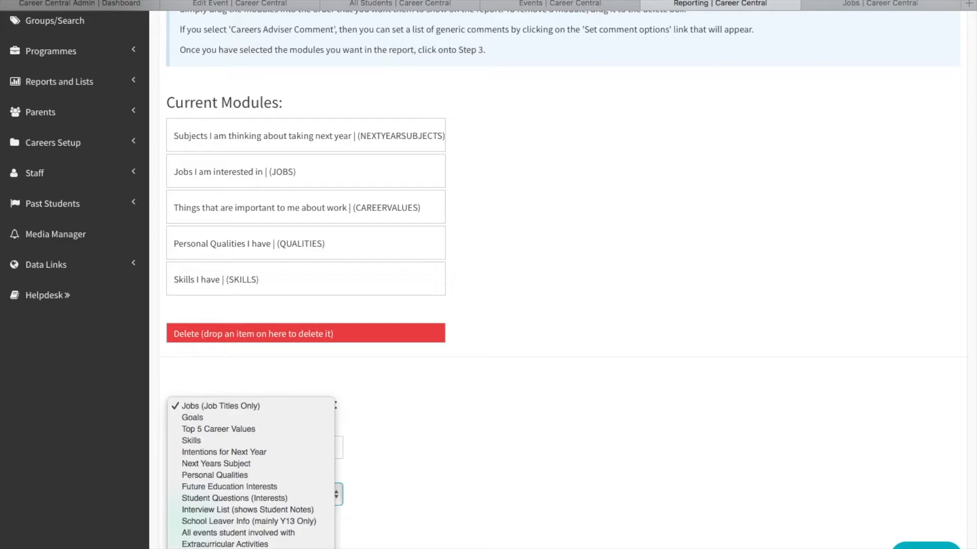
click(219, 548)
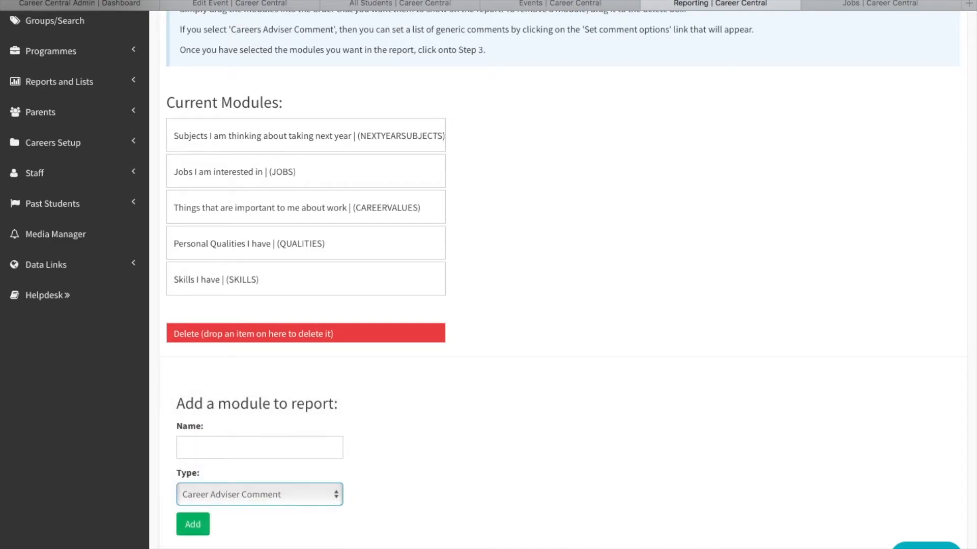
click(219, 451)
text(C)
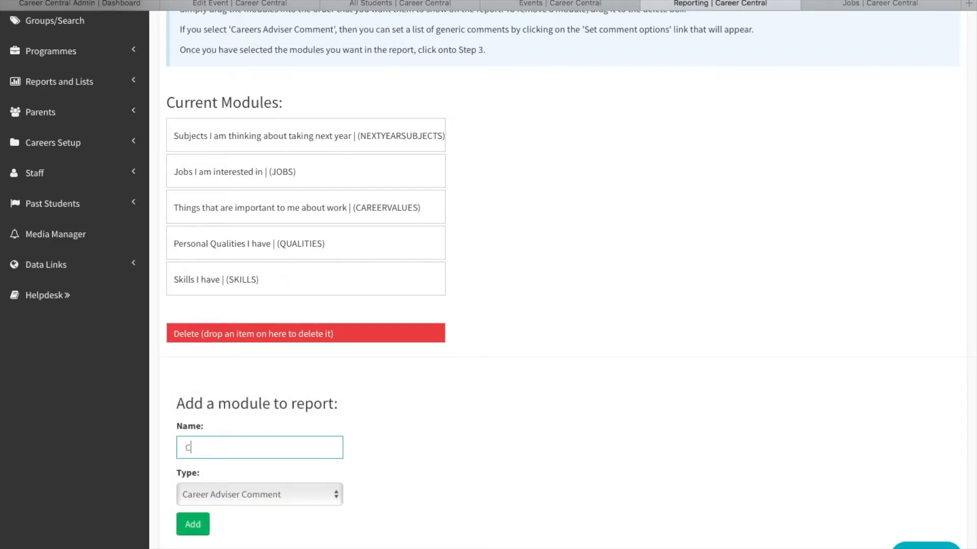
text(areers Advisors Comment)
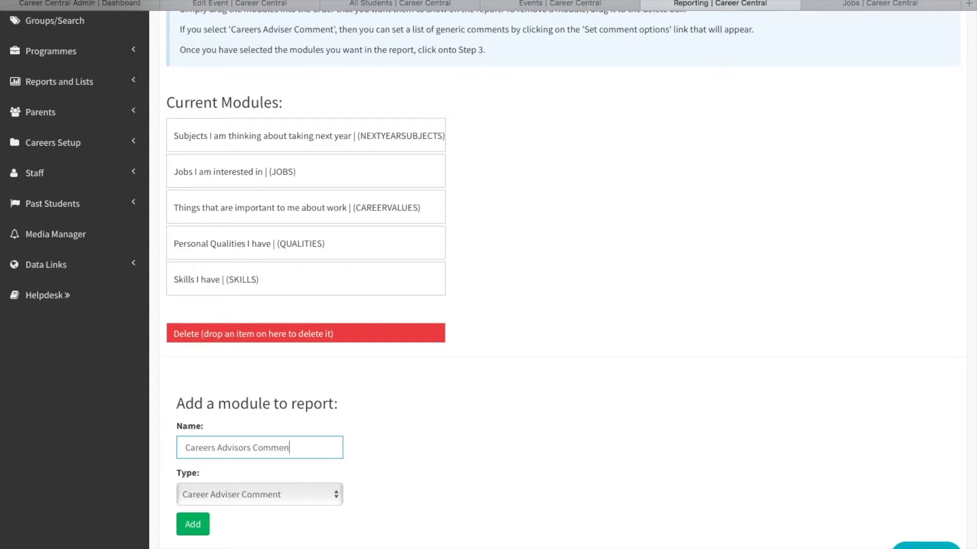
click(192, 529)
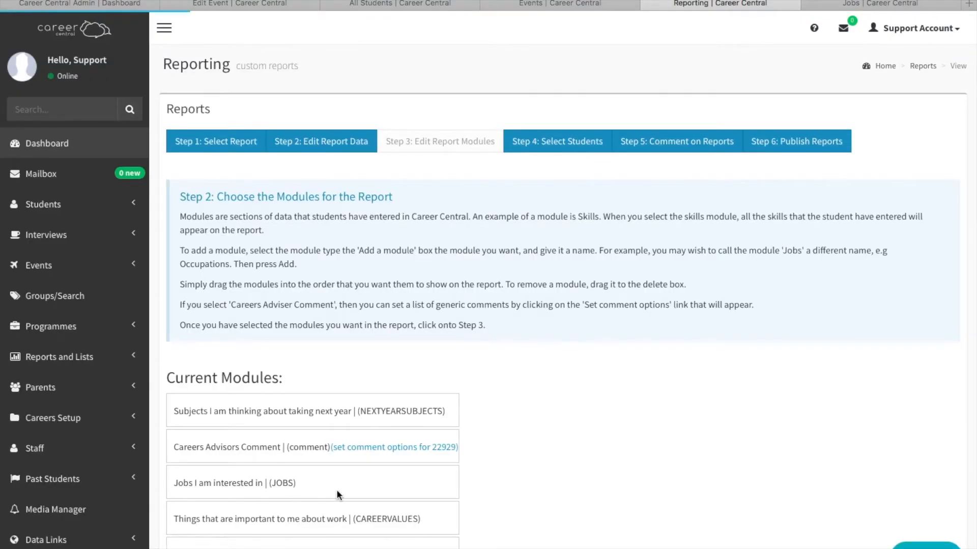
Reorder the modules as skills, personal qualities, things important about work, jobs, next year's subjects and the careers advisor's comment.
scroll(509, 494, down, 4)
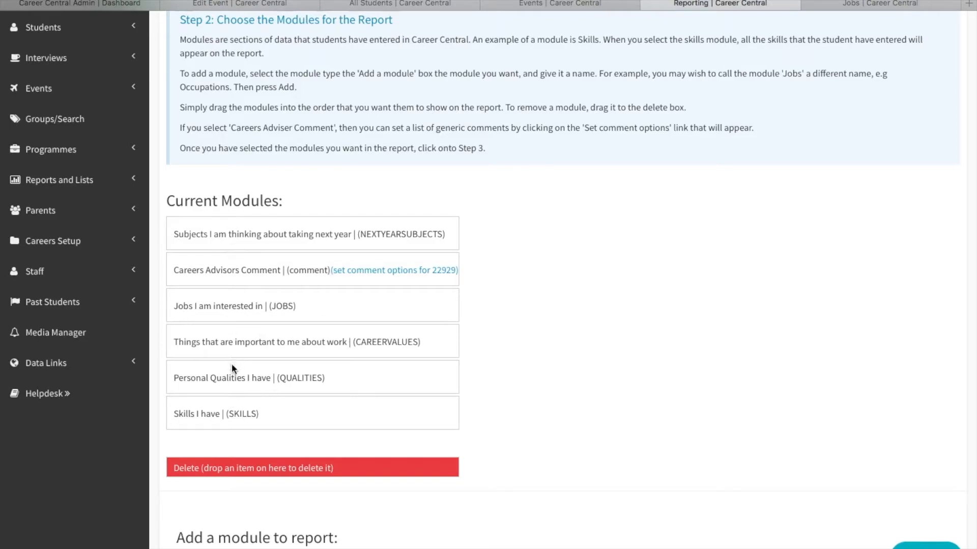
drag(206, 411, 215, 234)
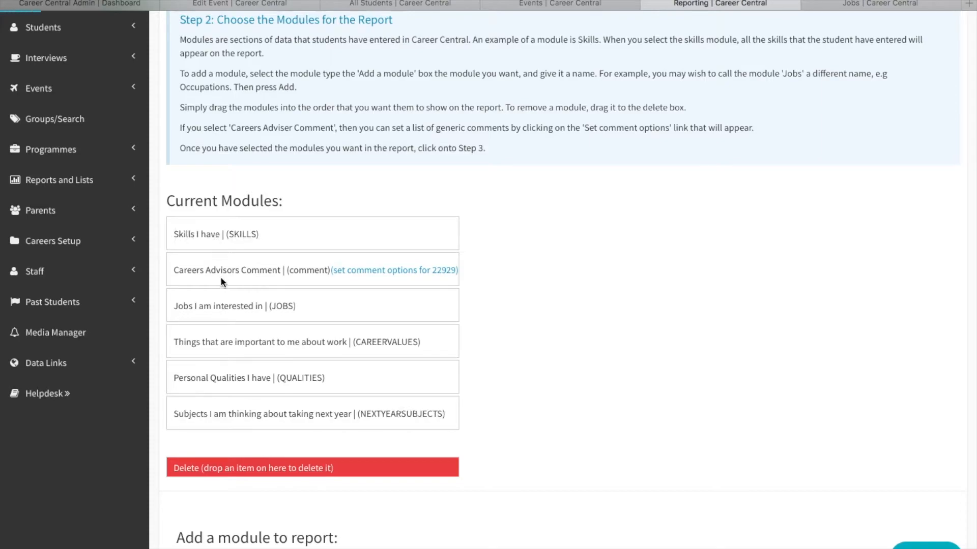
drag(226, 374, 232, 252)
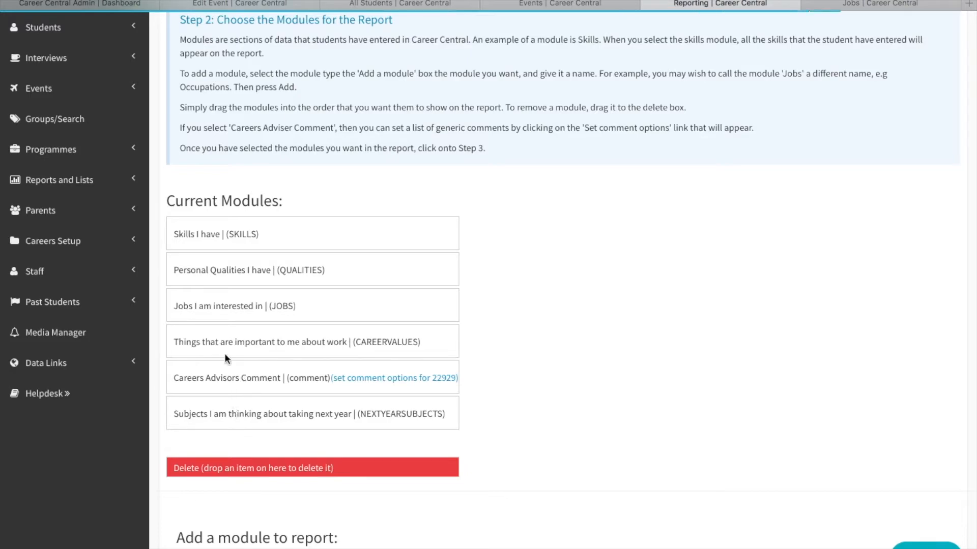
drag(229, 340, 227, 290)
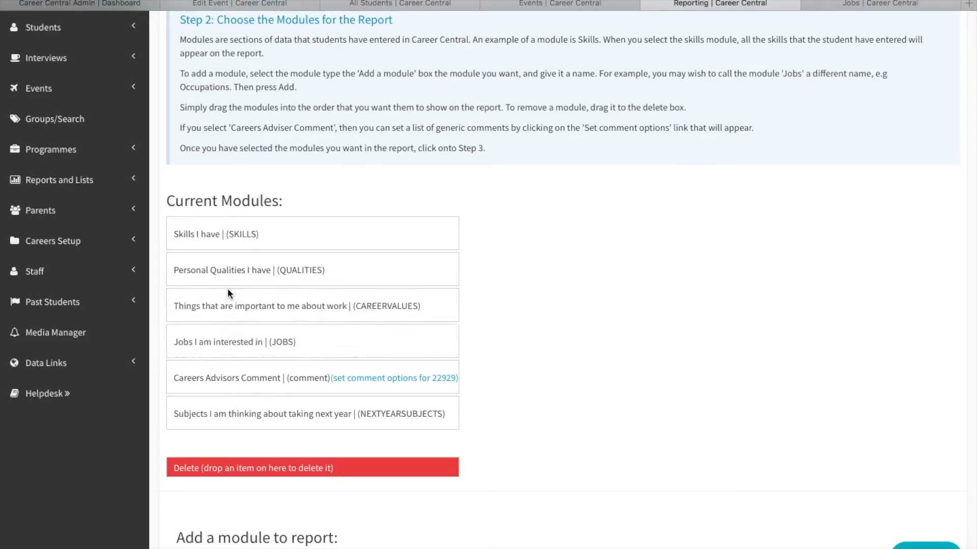
drag(224, 337, 233, 407)
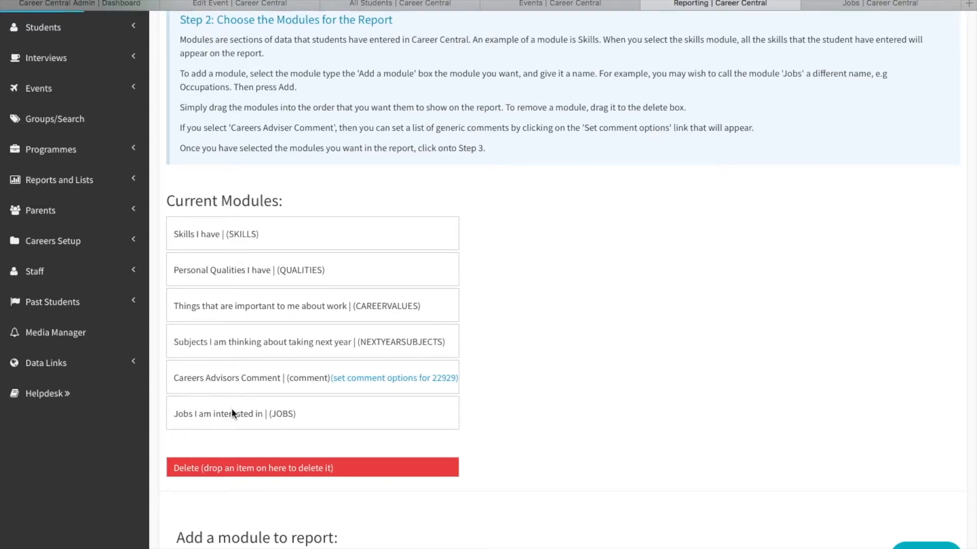
drag(231, 411, 246, 325)
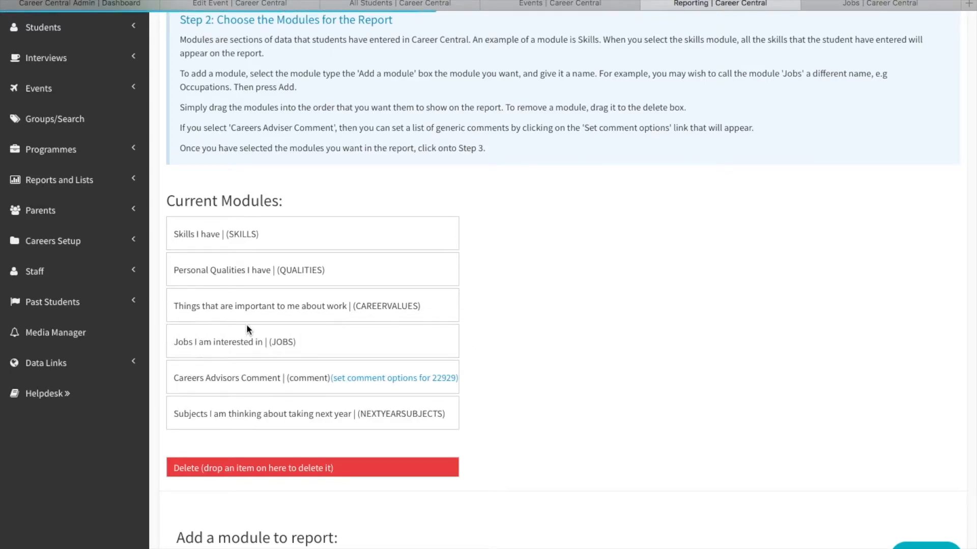
drag(236, 408, 240, 359)
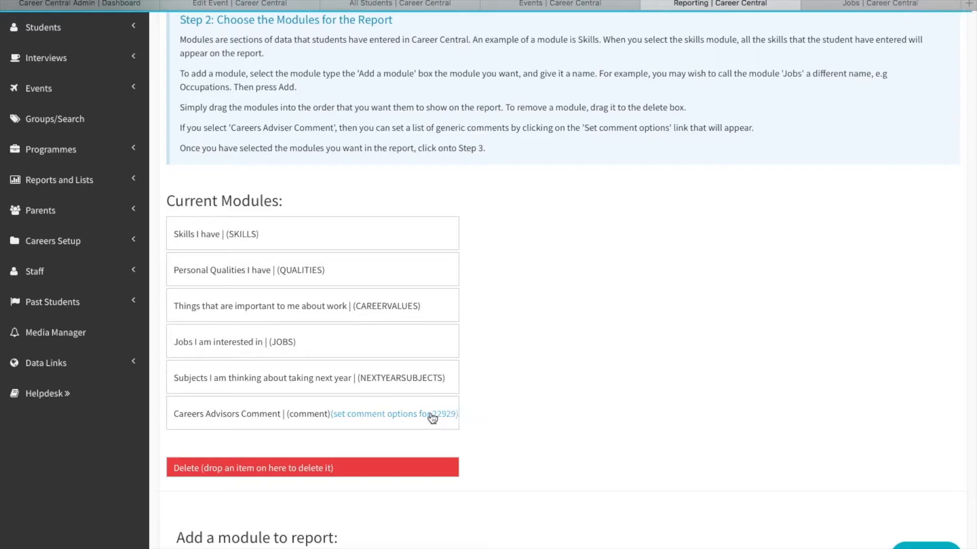
Open the comment options of the Careers Advisors Comment module and name a new comment "Subjects match occupations".
click(376, 413)
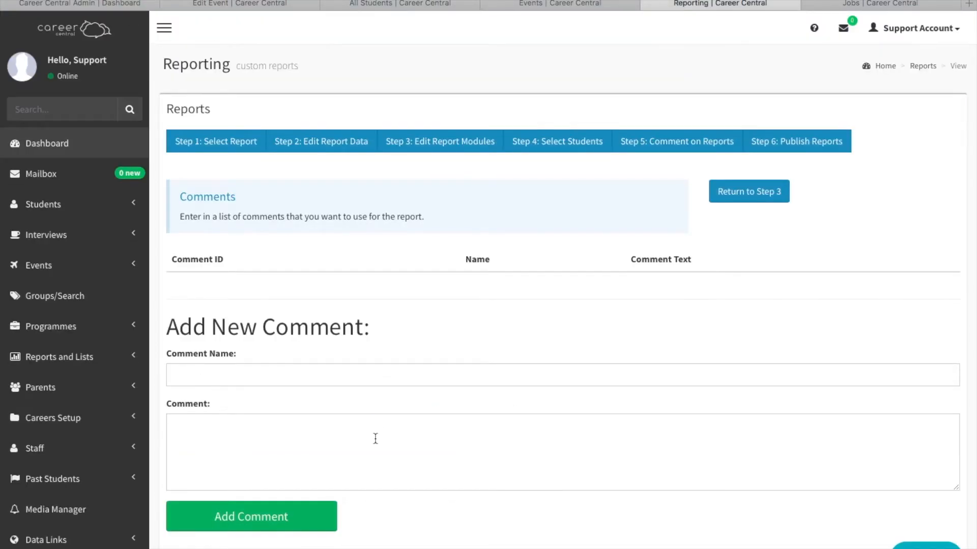
scroll(375, 437, down, 1)
click(240, 415)
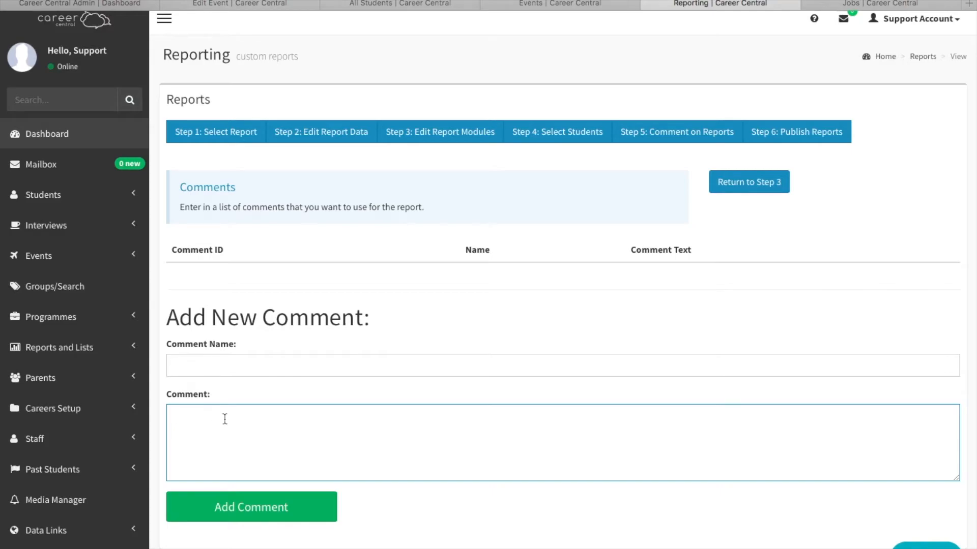
click(206, 366)
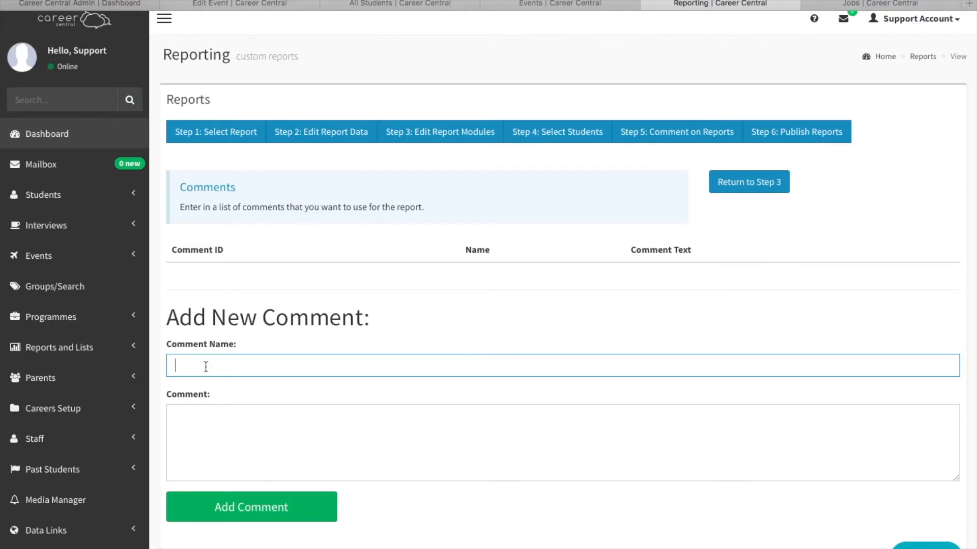
text(Subjects match occupations)
Add the comment with text "Well done, the subjects you are considering taking next year are a good match for the jobs you are interested in.".
click(200, 422)
text(Well done, the subjects ou)
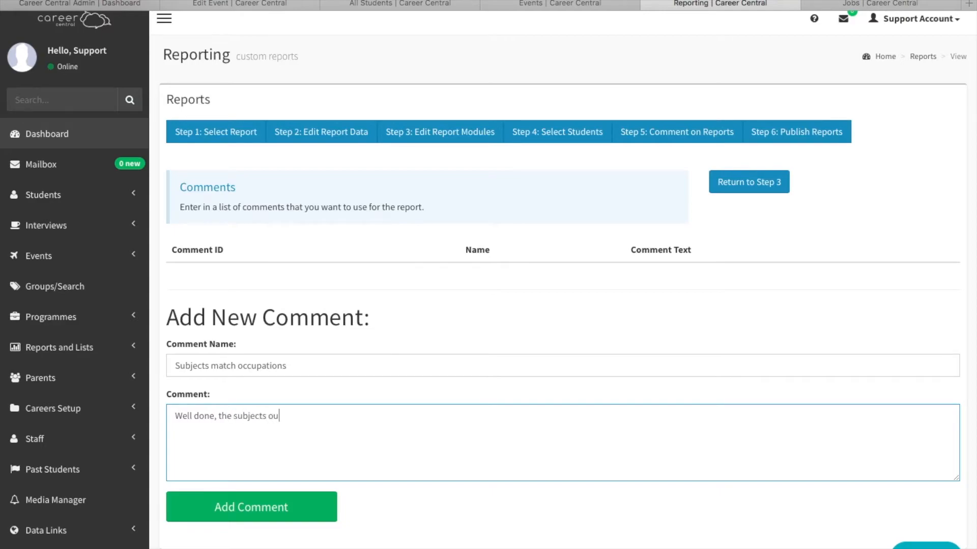
key(BackSpace)
key(BackSpace)
text(you are considering a)
key(BackSpace)
text(taking next ye)
text(ar area.)
key(BackSpace)
key(BackSpace)
text(a good match for)
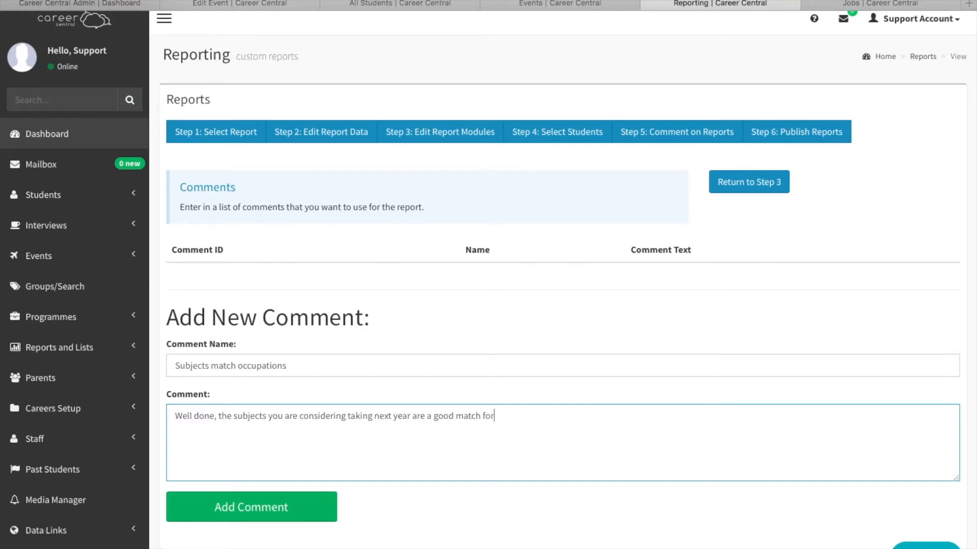
text( the jobs you are interested in.)
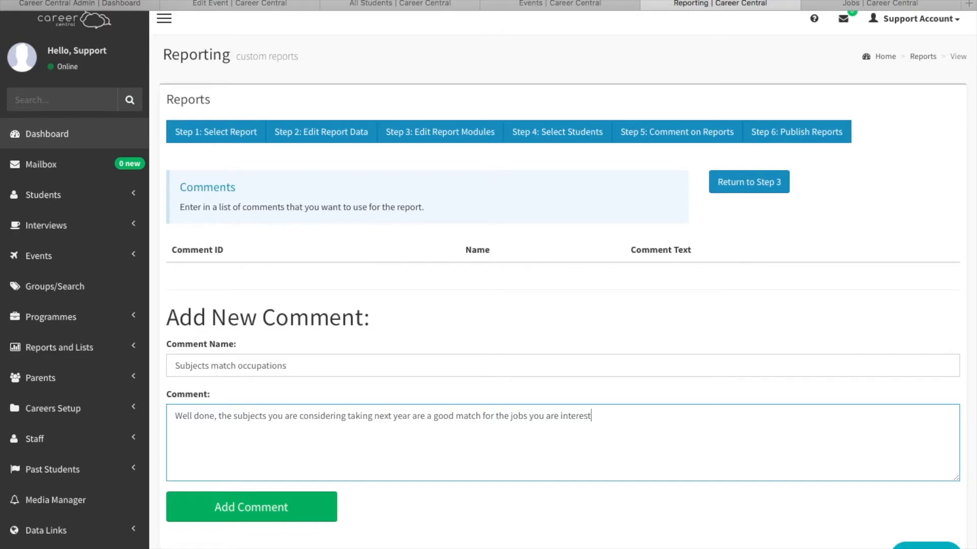
click(232, 506)
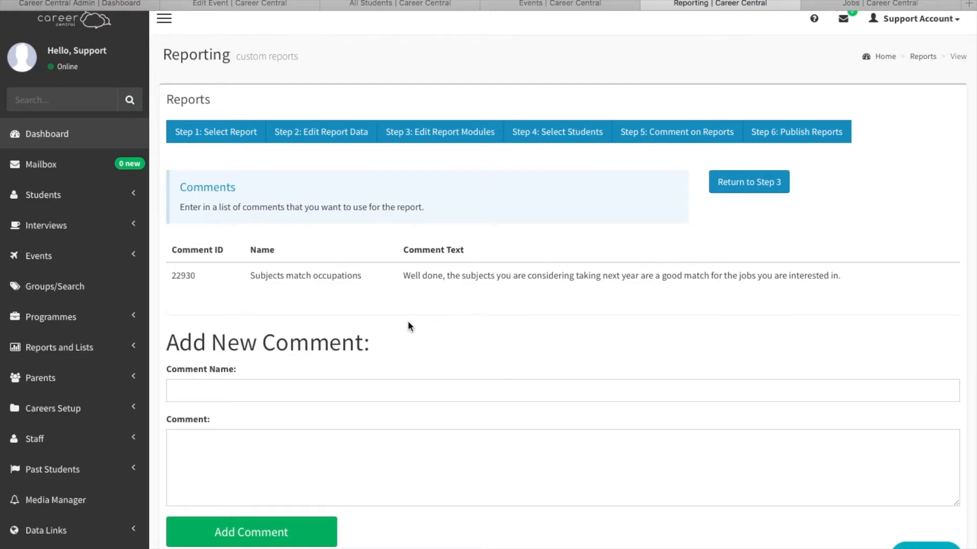
Name a second new comment "Subjects don't match occupations" for the careers advisor's comment list.
click(264, 391)
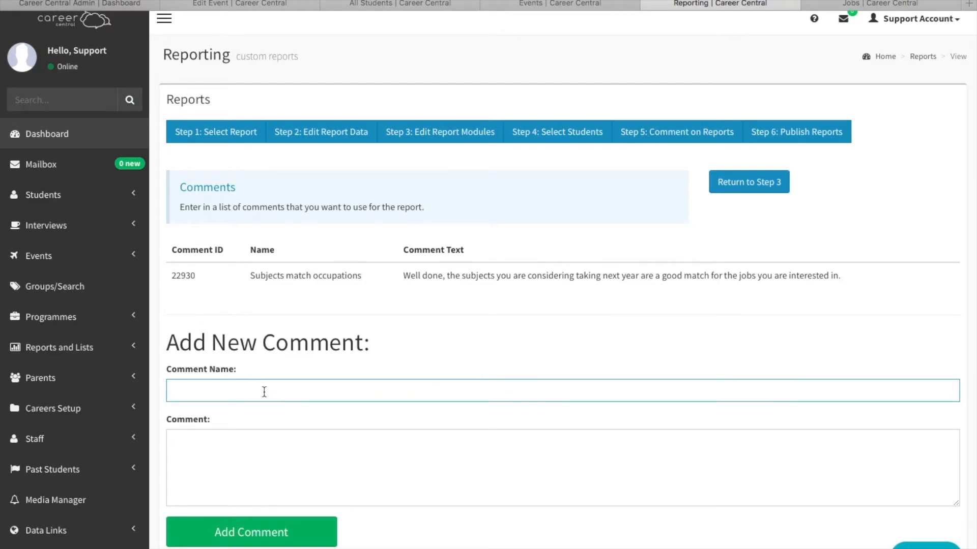
text(Subjects don't match occupations)
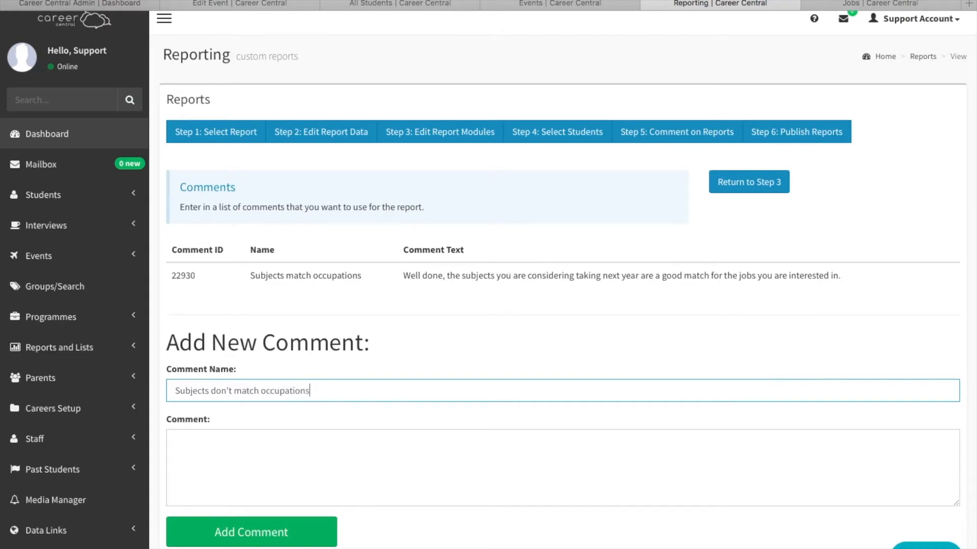
Begin the second comment's text with "Some of the jobs in your jobs bank might require you to take different subjects.".
click(249, 453)
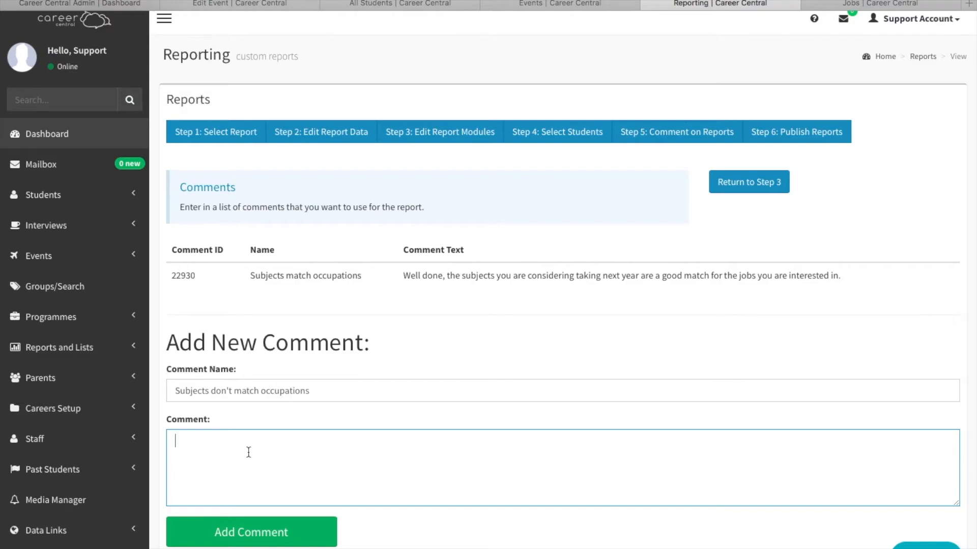
text(Some of the jobs in your jobs bank )
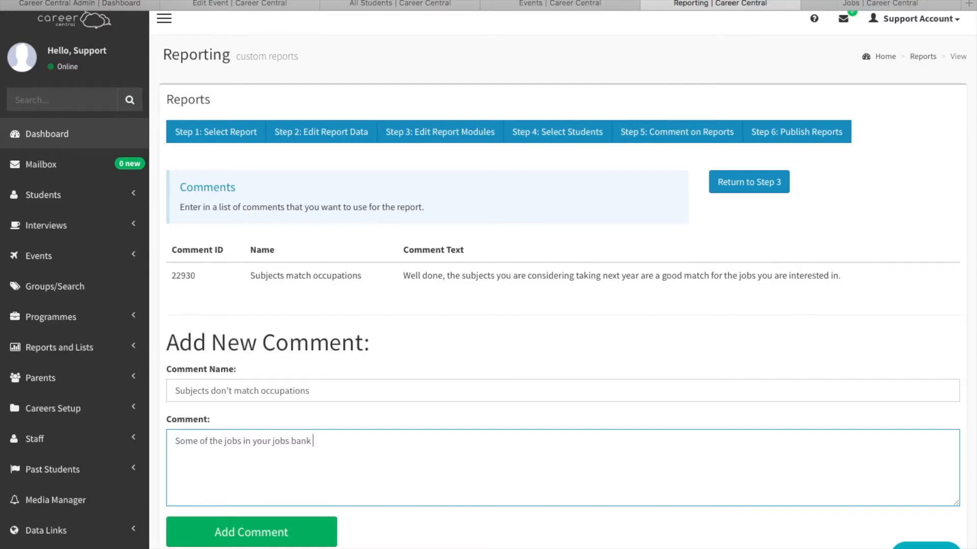
text(might require you to take dif)
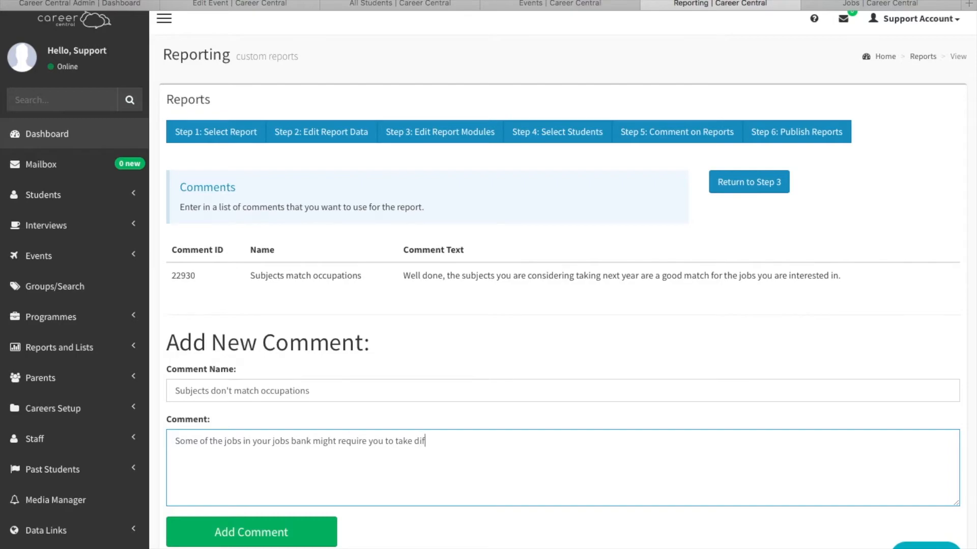
text(ferent subjects. Please)
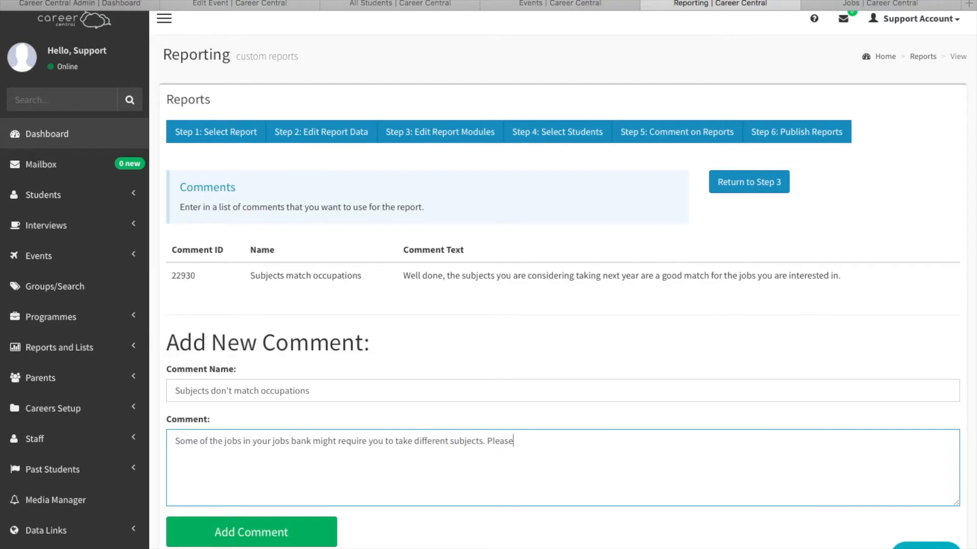
text( see a careers advisor of dean)
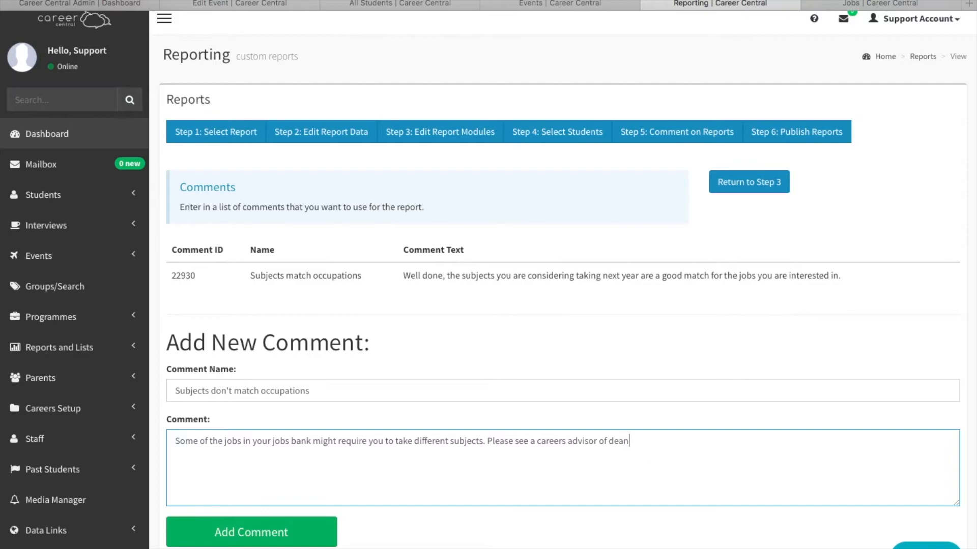
text( before you make your final sele)
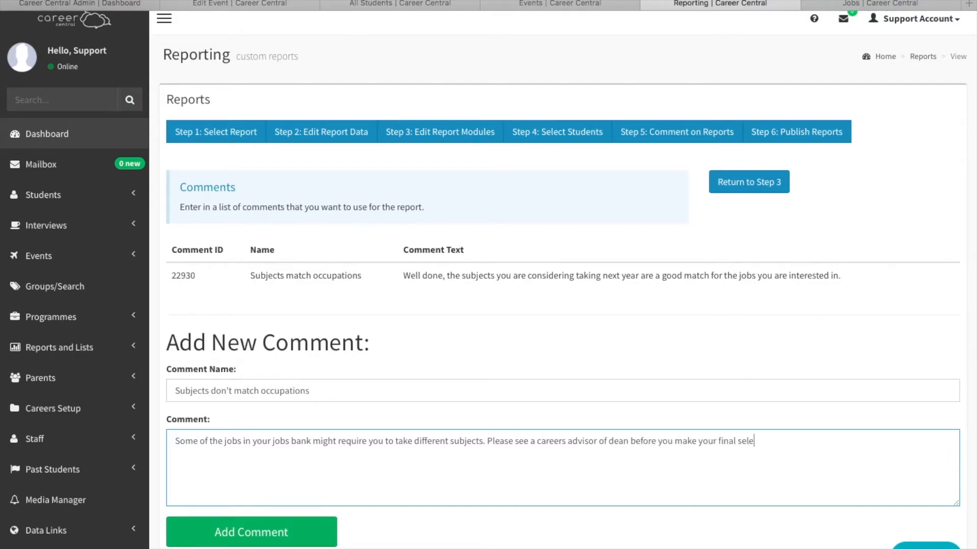
text(ctions.)
Finish the second comment's text with "Please see a careers advisor of dean before you make your final selections." and add it to the list.
click(216, 537)
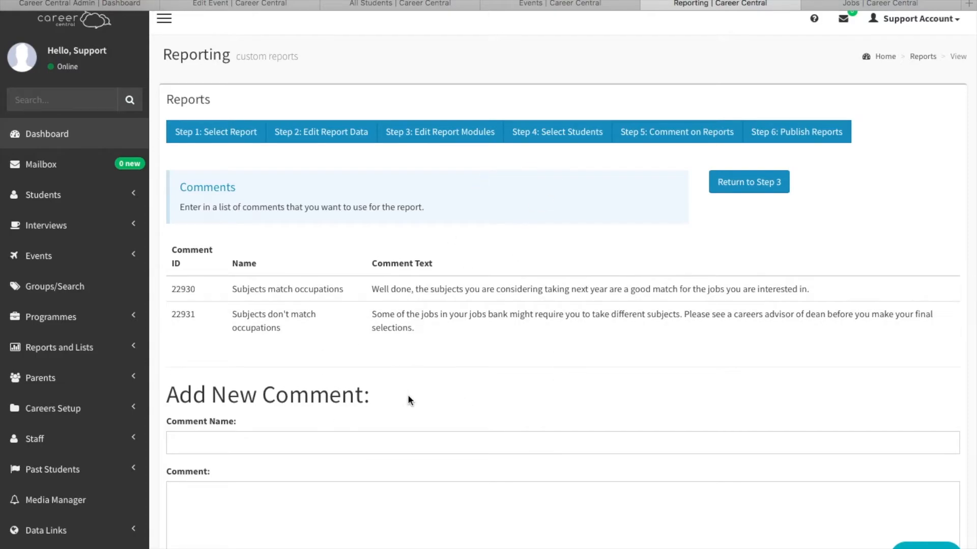
Return to the report modules and check the list and order of the current modules.
scroll(407, 397, down, 2)
scroll(420, 360, up, 3)
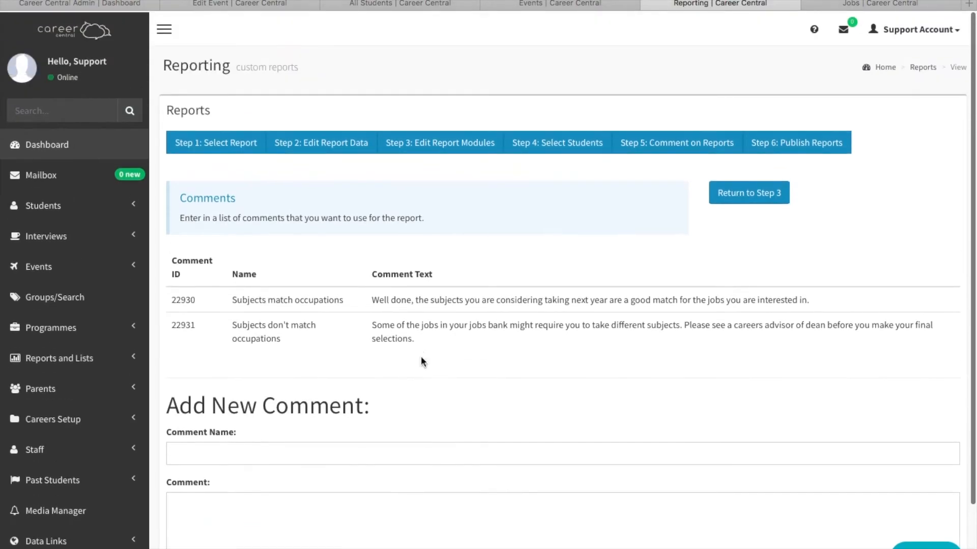
click(466, 148)
scroll(512, 361, down, 3)
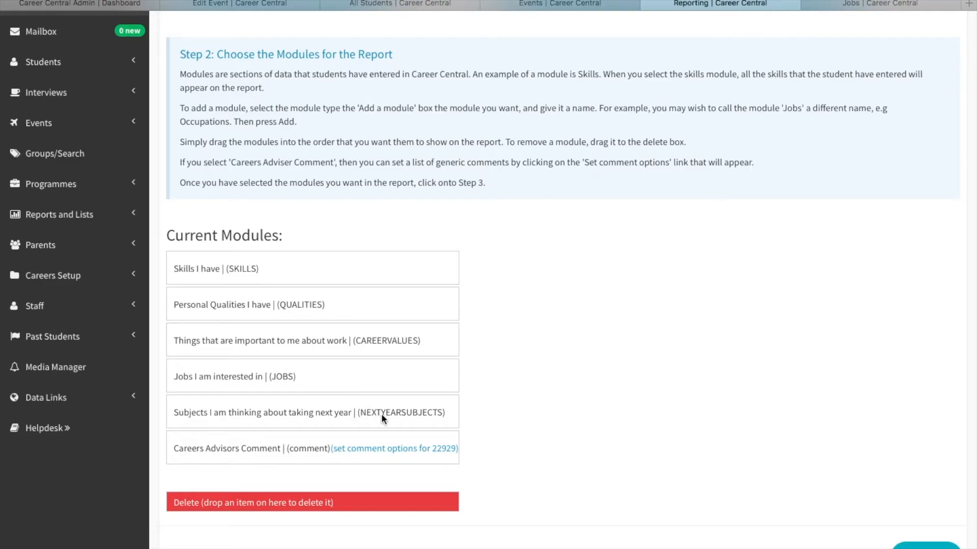
scroll(523, 478, down, 2)
scroll(523, 478, up, 3)
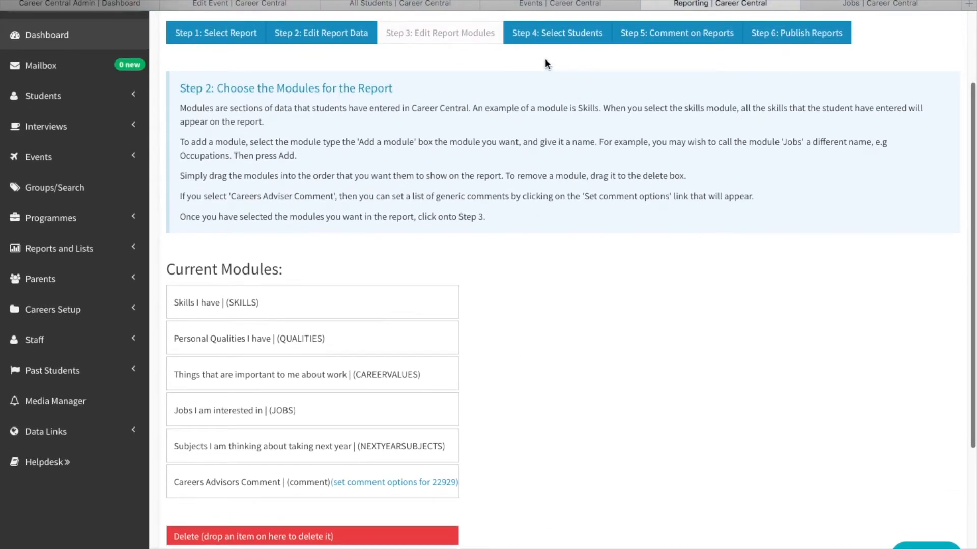
Add the group "Year 11 - for reports" as the students in the report.
click(554, 33)
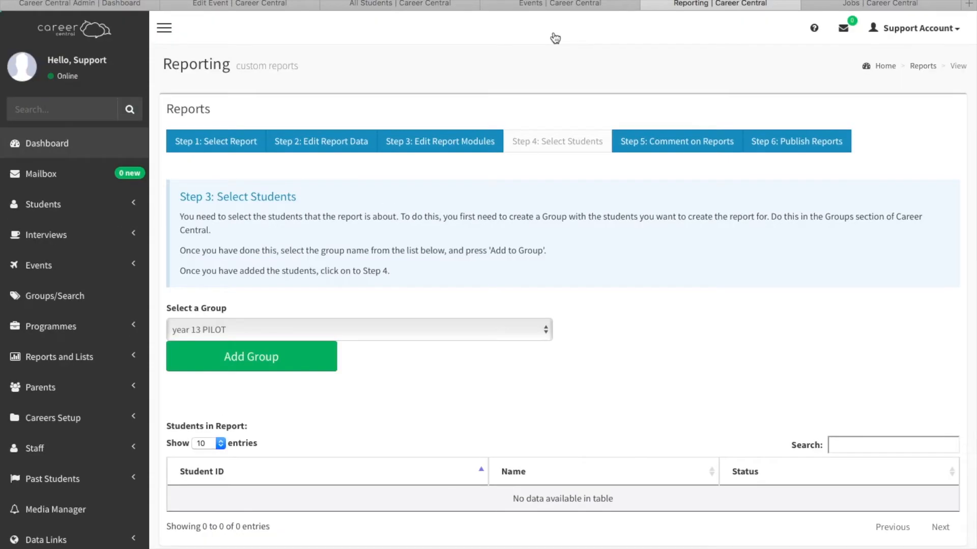
scroll(543, 270, down, 1)
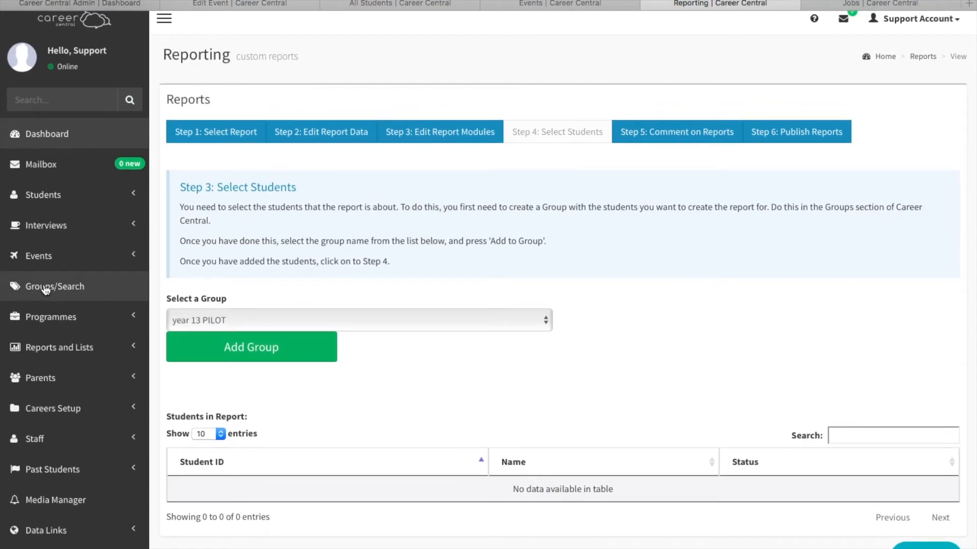
click(425, 324)
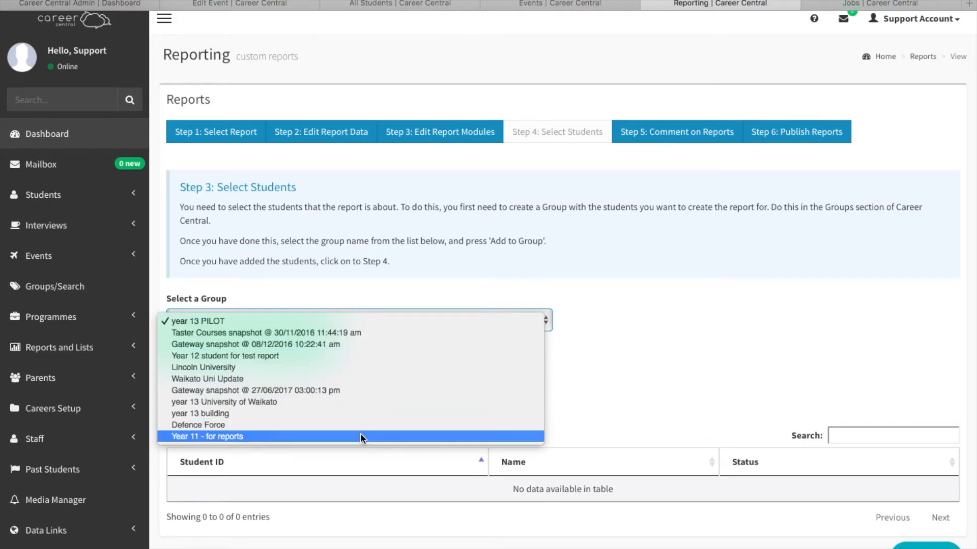
click(249, 437)
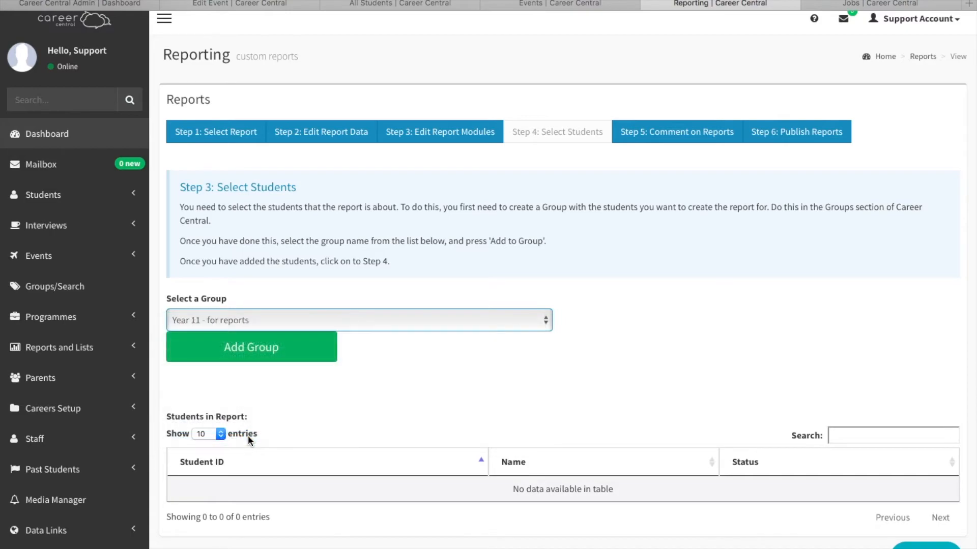
click(262, 352)
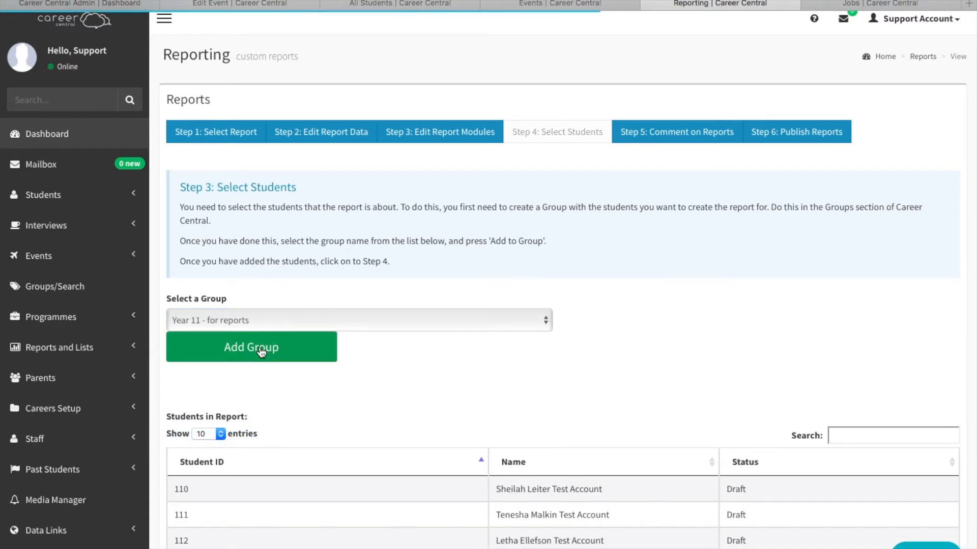
scroll(364, 464, down, 4)
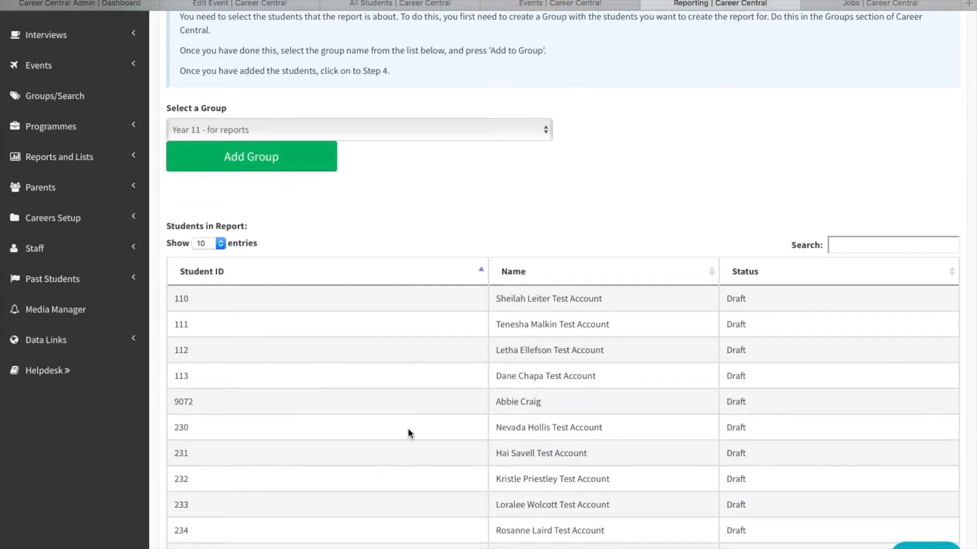
scroll(409, 431, up, 4)
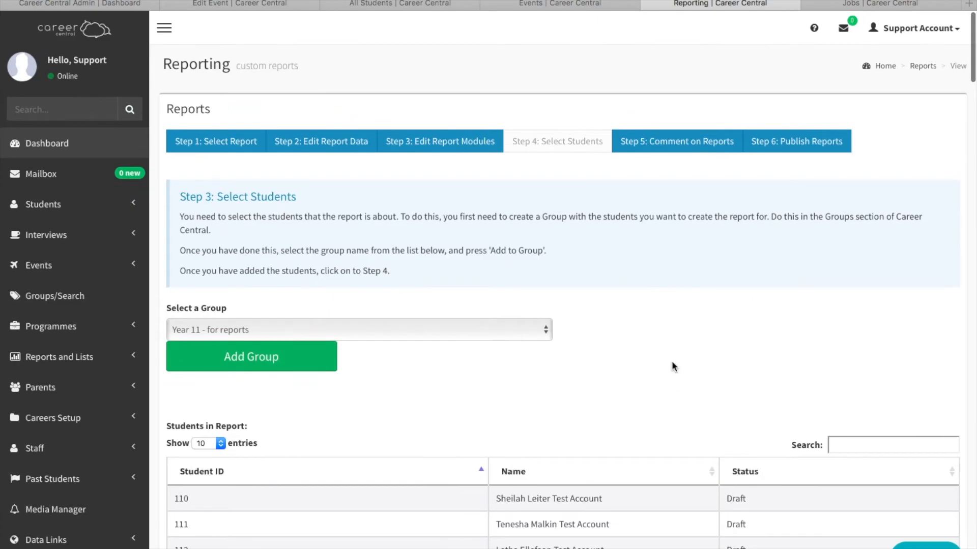
Open the comment form for the first student in the report's commenting list.
click(677, 145)
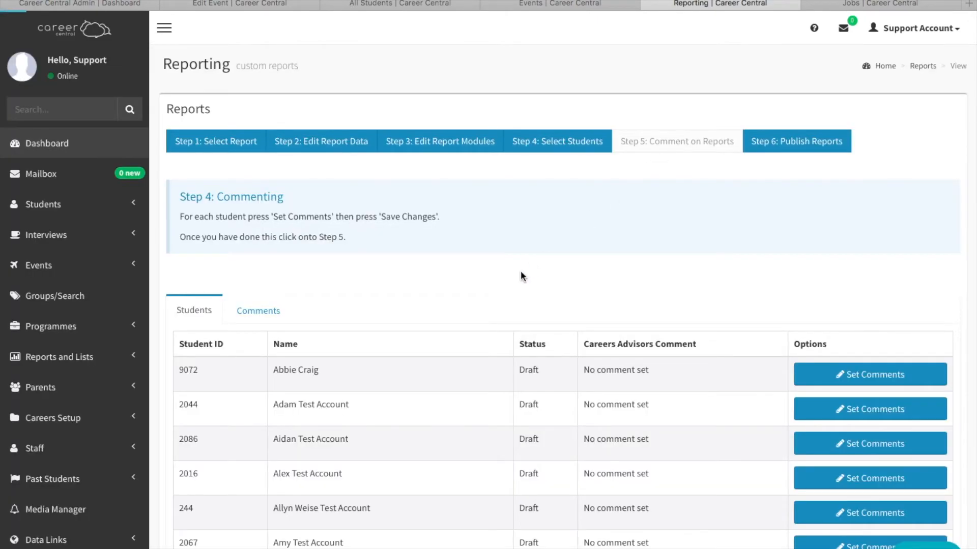
scroll(429, 359, down, 3)
scroll(429, 361, down, 1)
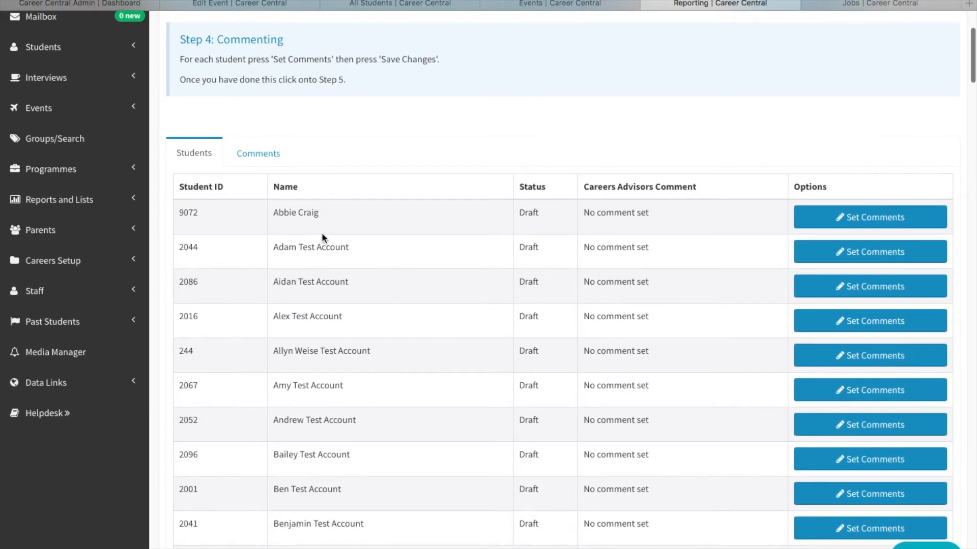
click(814, 223)
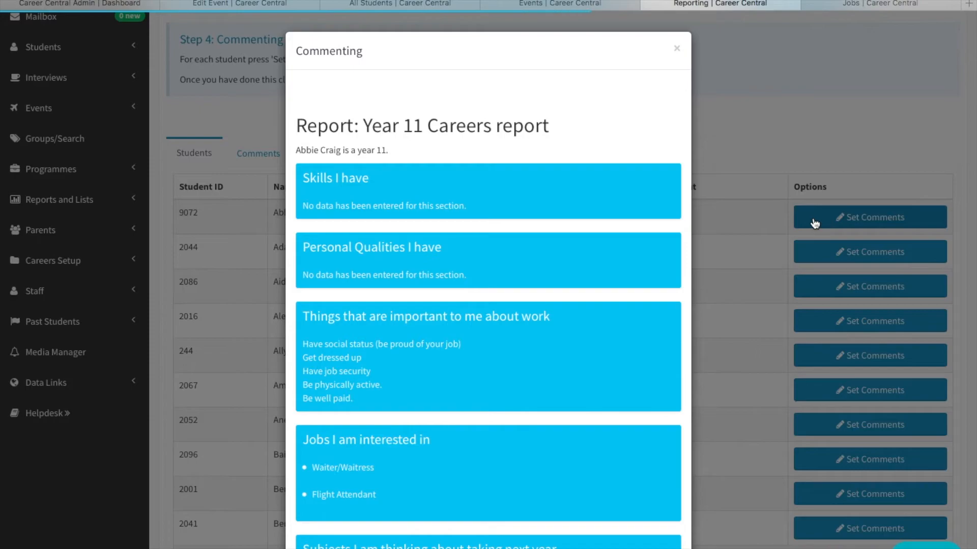
Set the student's Careers Advisors Comment to "Subjects match occupations" beneath the report sections and save the changes.
scroll(609, 337, down, 2)
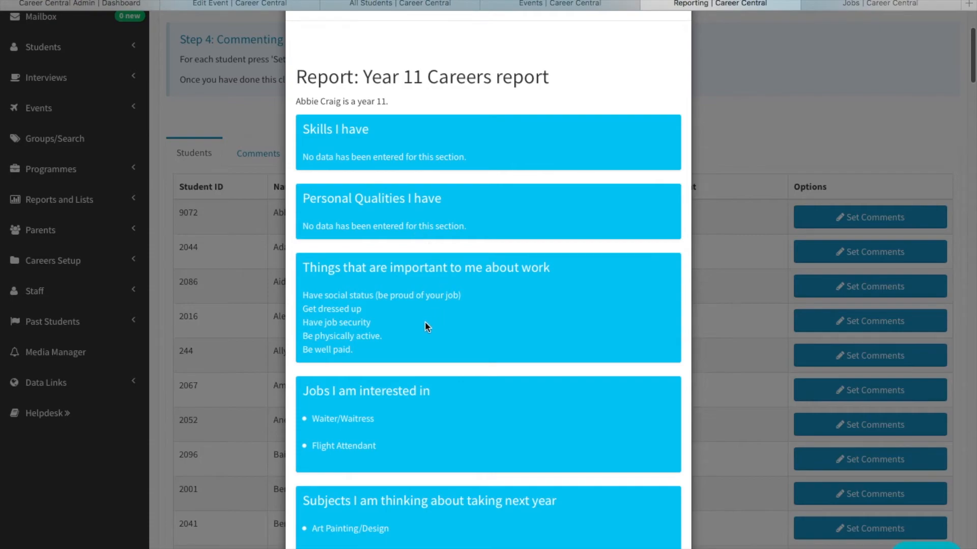
scroll(512, 325, down, 1)
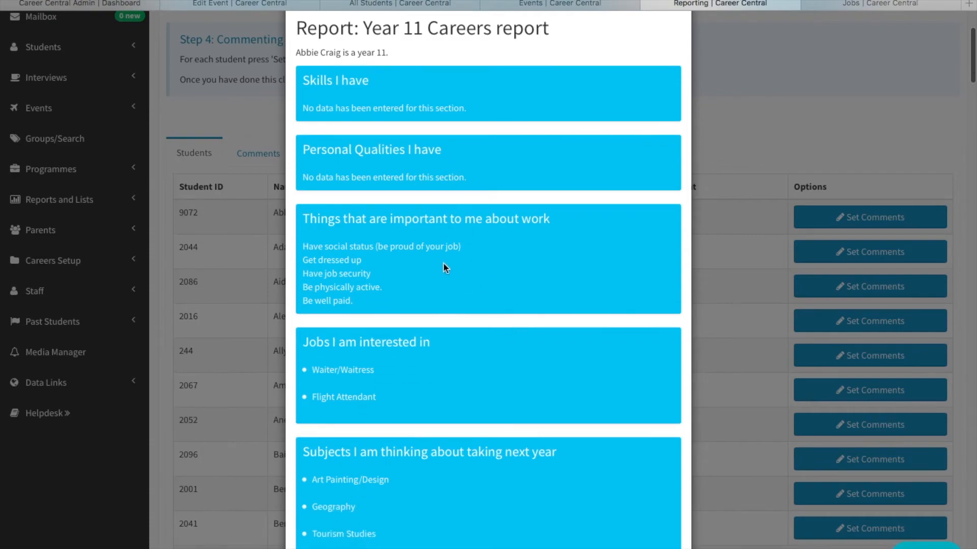
scroll(459, 328, down, 2)
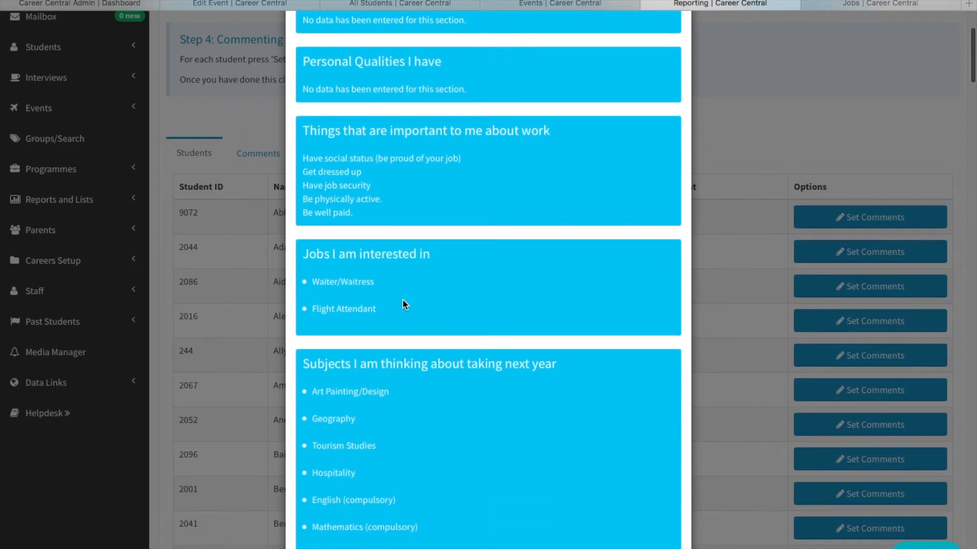
scroll(459, 391, down, 1)
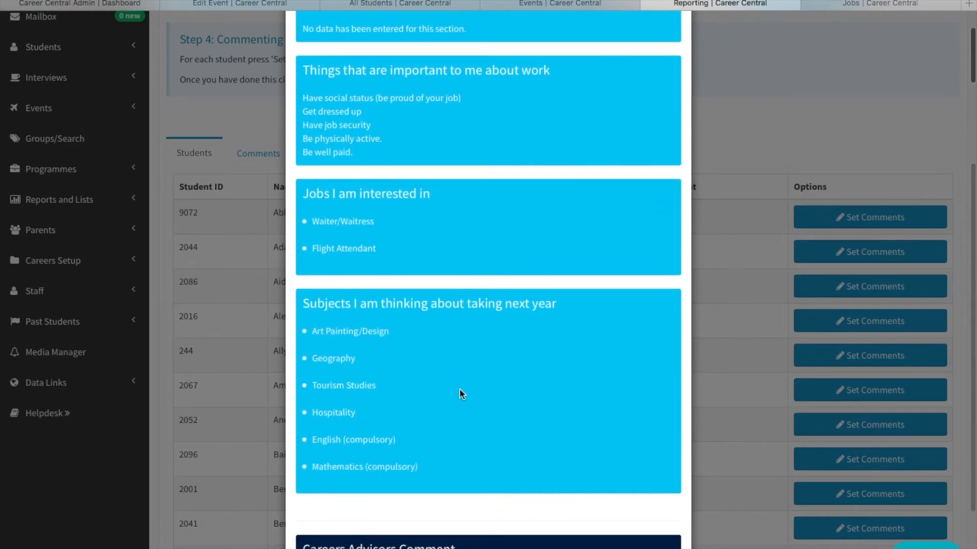
scroll(456, 417, down, 1)
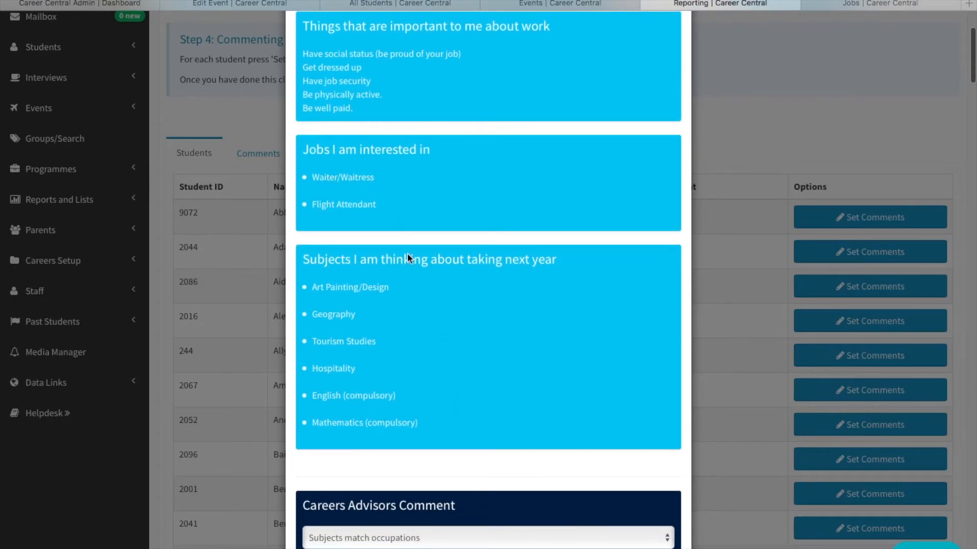
scroll(435, 355, down, 1)
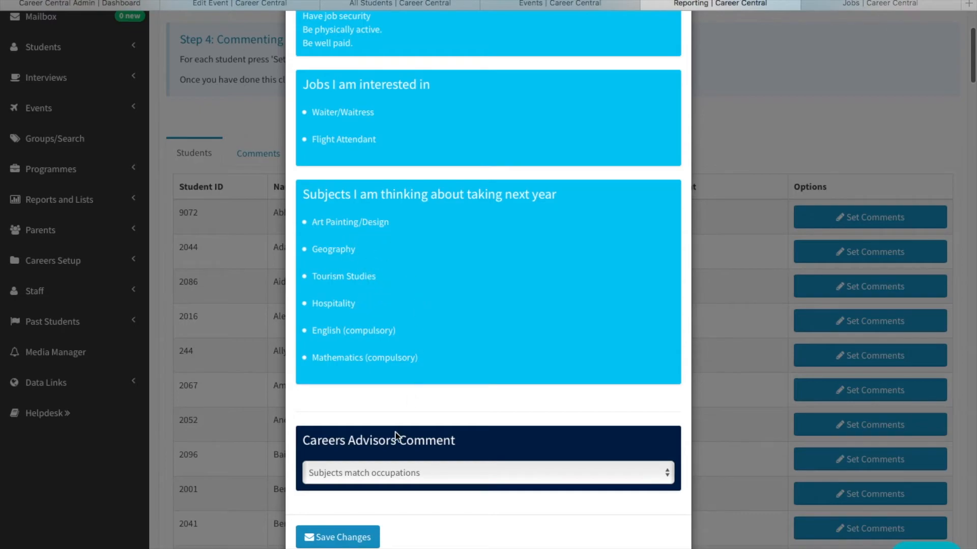
click(346, 473)
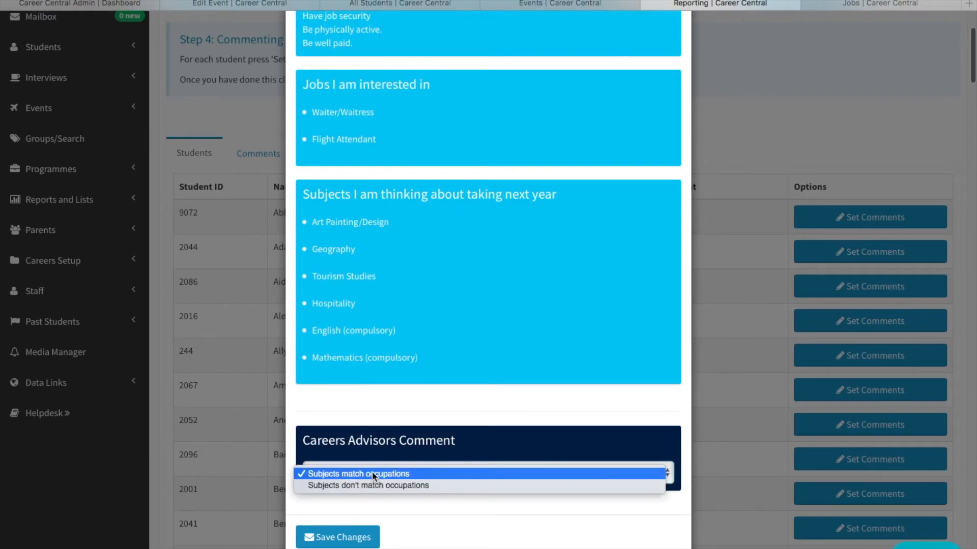
click(367, 474)
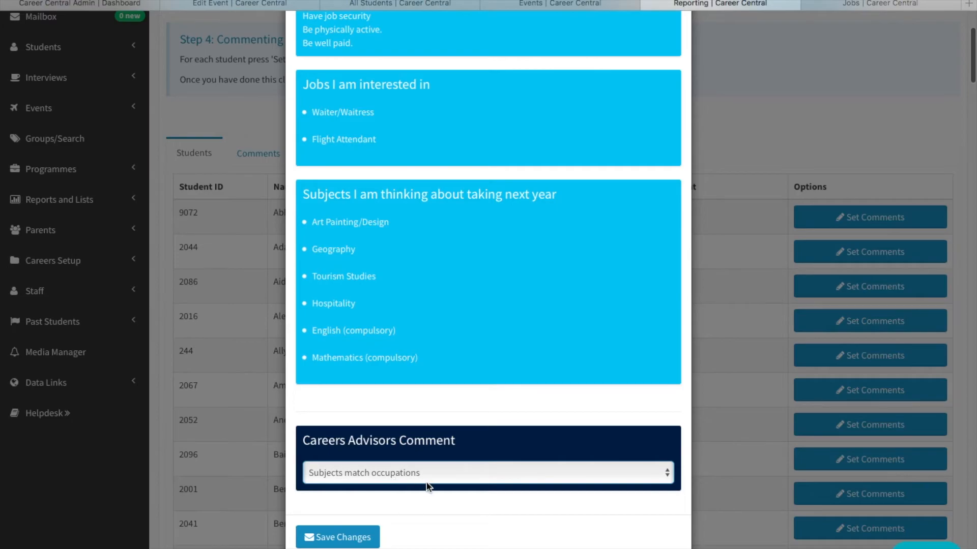
click(342, 539)
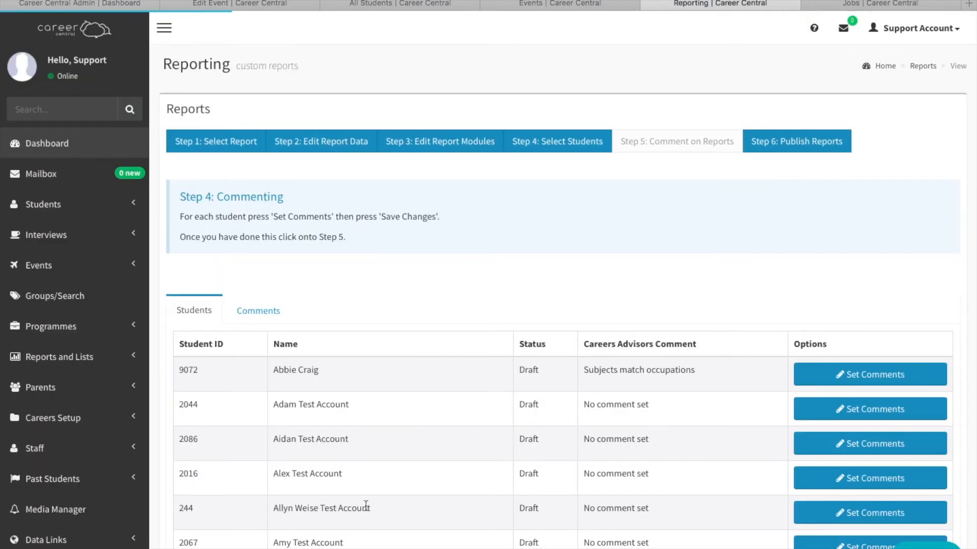
Go to the report publishing step and open the PDF report of the student who received the comment.
scroll(452, 443, down, 3)
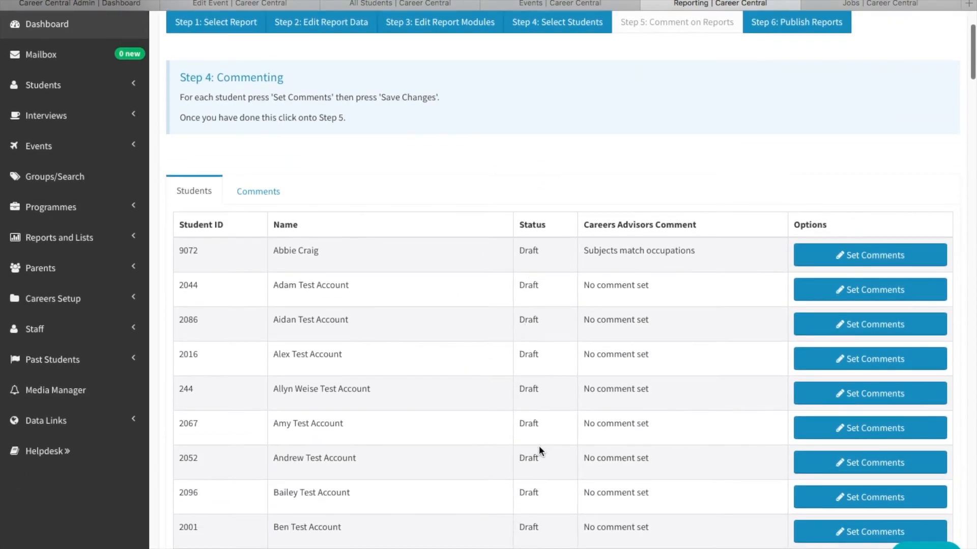
scroll(532, 308, up, 3)
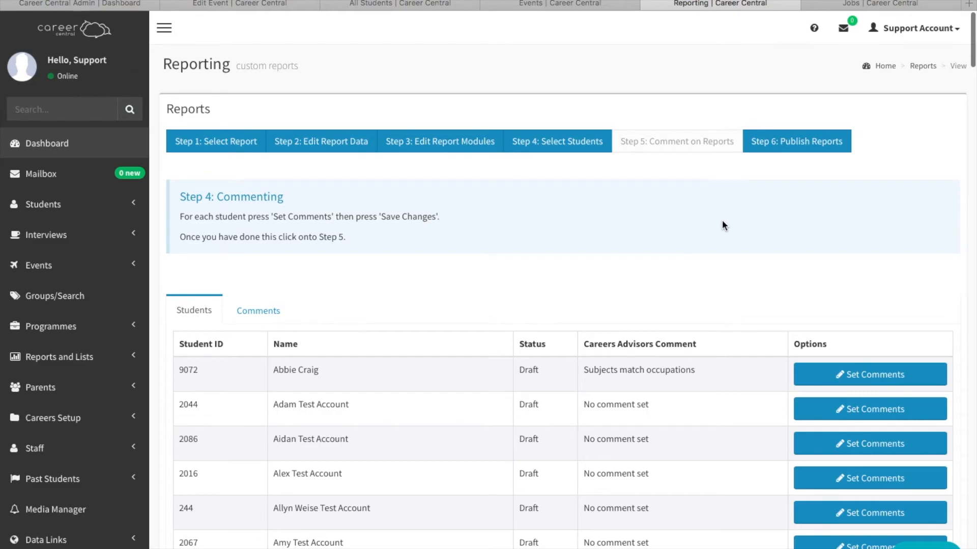
click(806, 143)
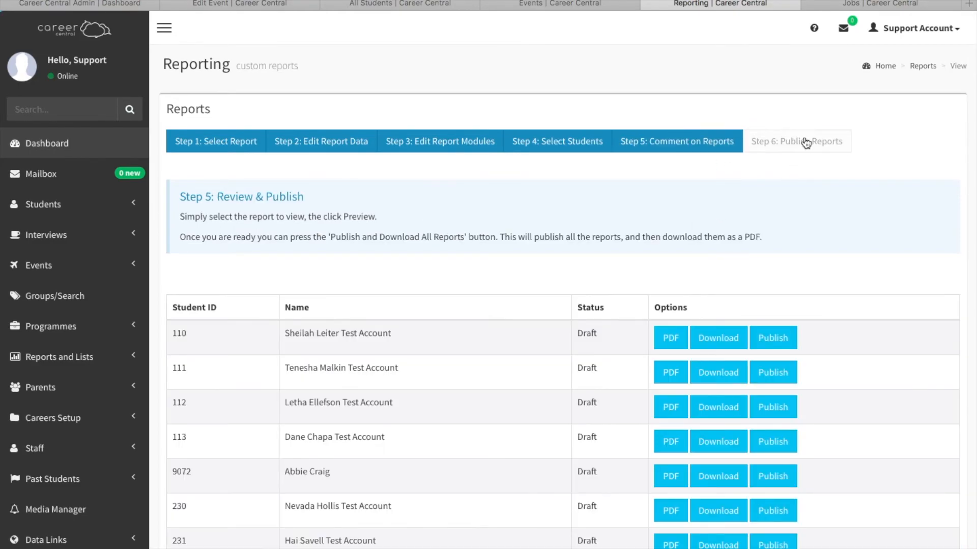
scroll(603, 236, down, 2)
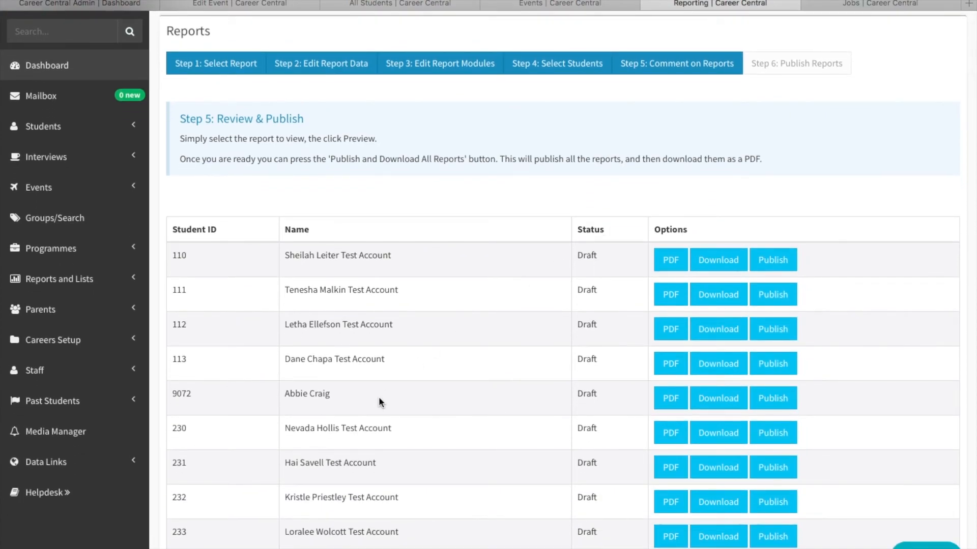
click(670, 402)
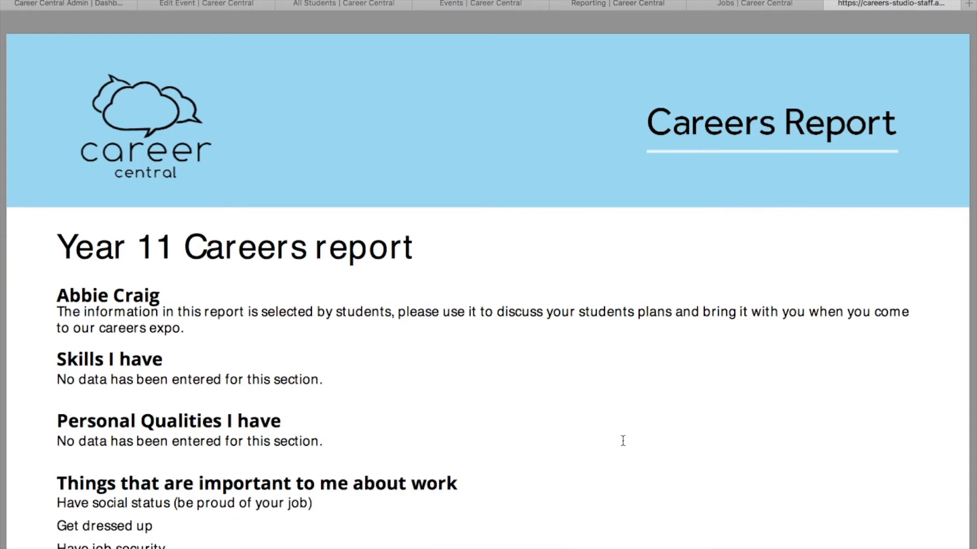
Read through the student's PDF report from the introduction to the careers advisor's comment and close it.
scroll(622, 440, down, 3)
scroll(622, 440, down, 3)
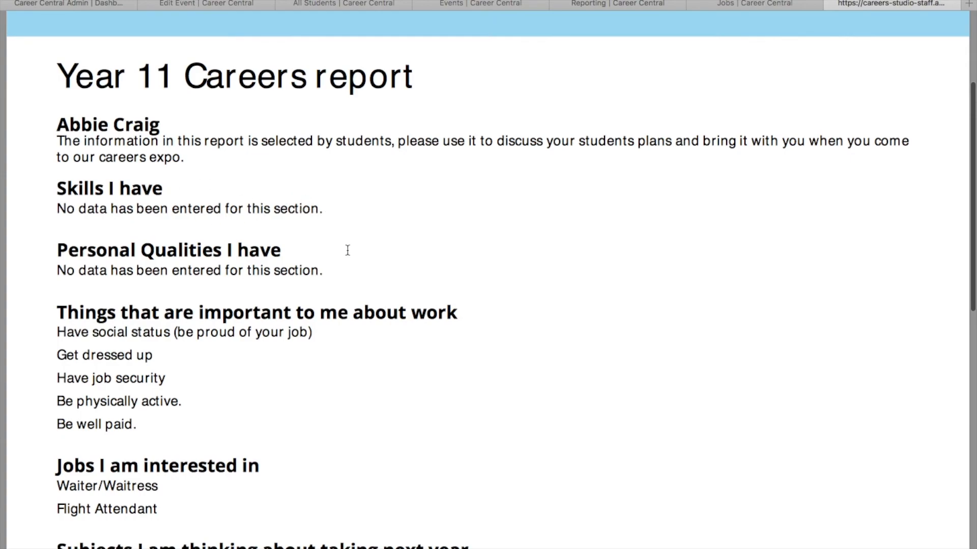
scroll(413, 345, down, 5)
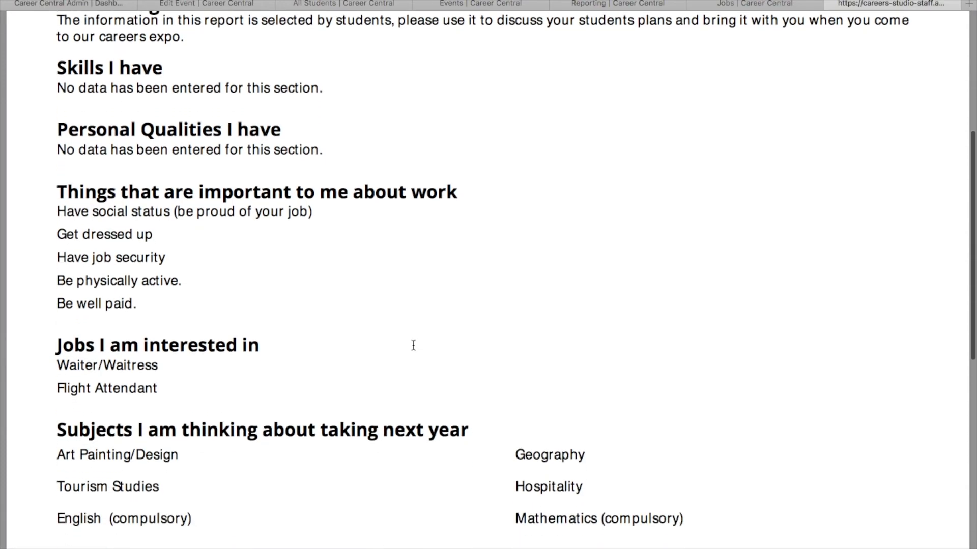
scroll(413, 345, down, 5)
scroll(342, 398, down, 15)
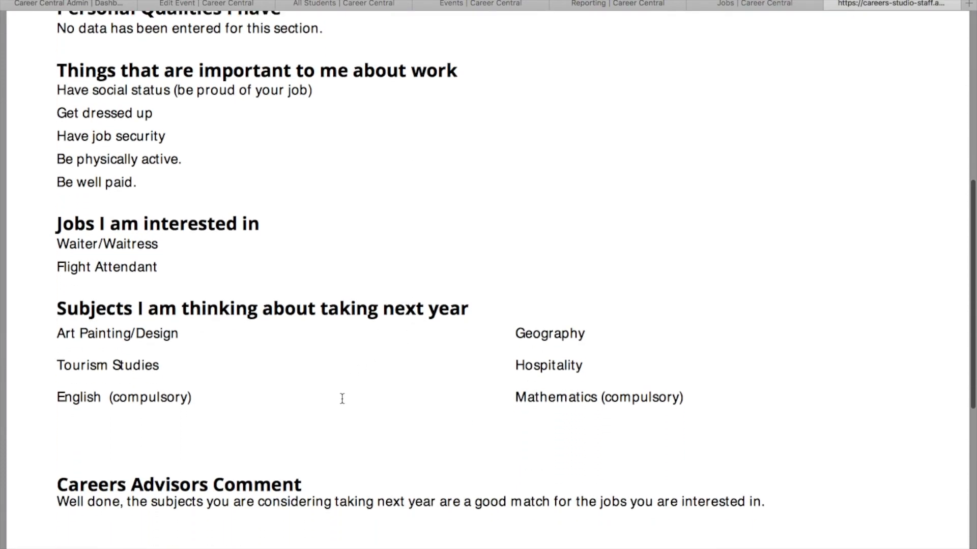
scroll(342, 398, up, 20)
scroll(342, 399, up, 5)
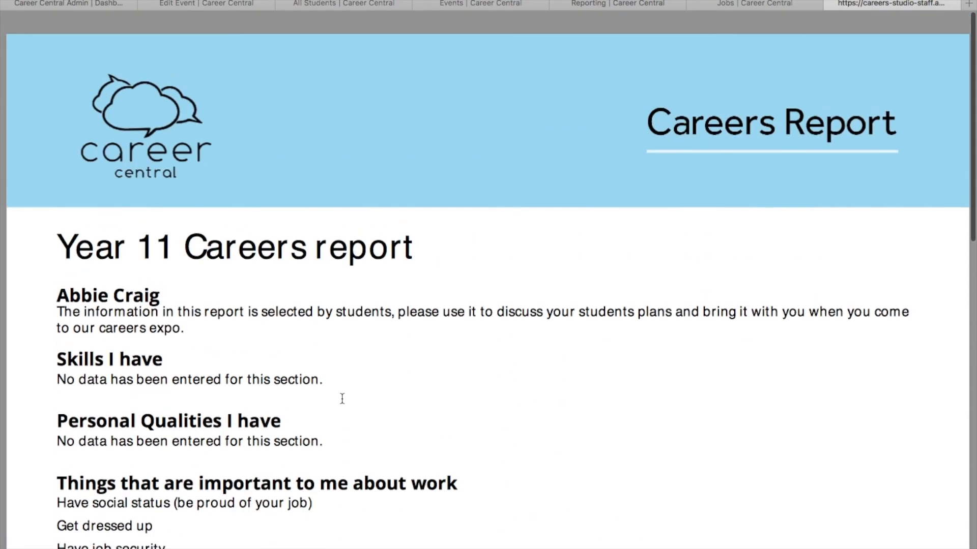
click(833, 4)
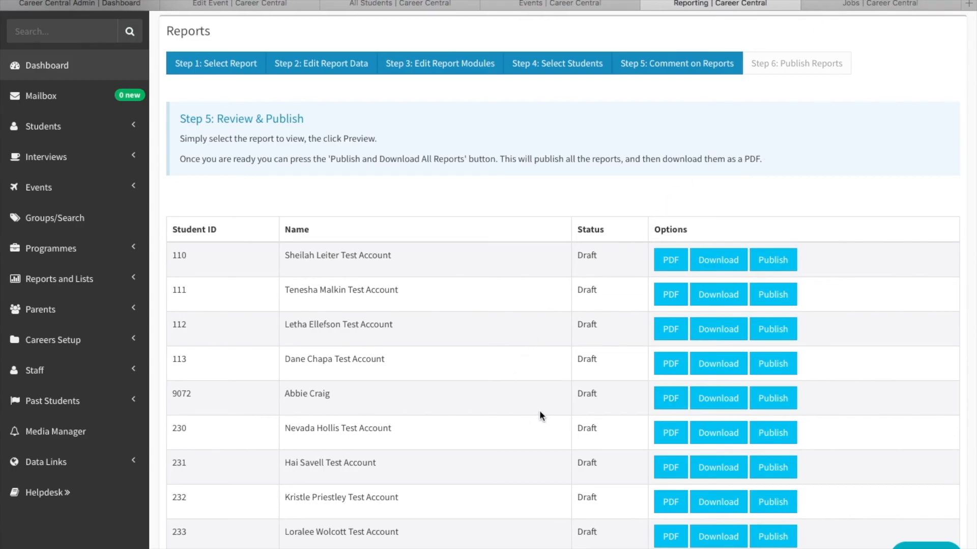
Look through the student report list down to the options for publishing, downloading and unpublishing all reports, and return to its beginning.
scroll(539, 413, down, 6)
scroll(539, 413, down, 20)
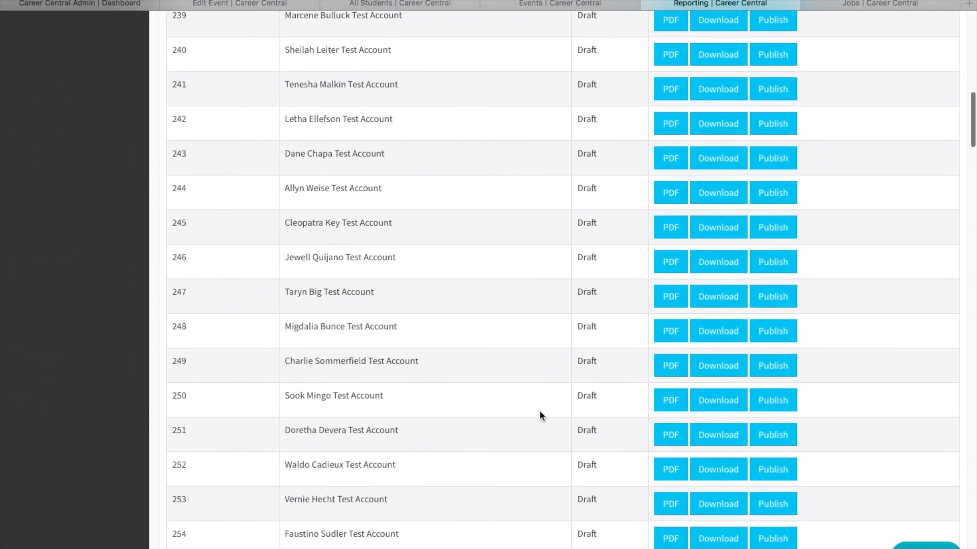
scroll(540, 414, down, 15)
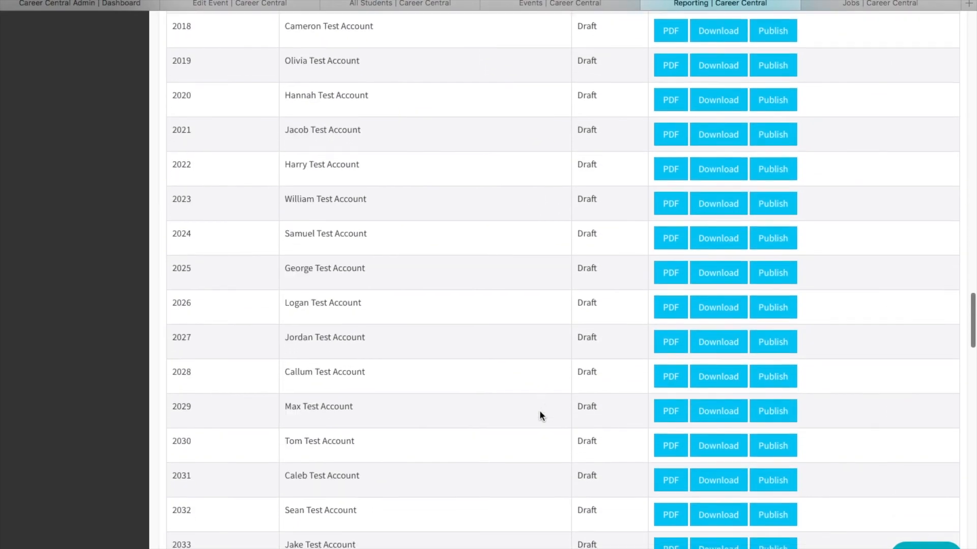
scroll(540, 412, down, 14)
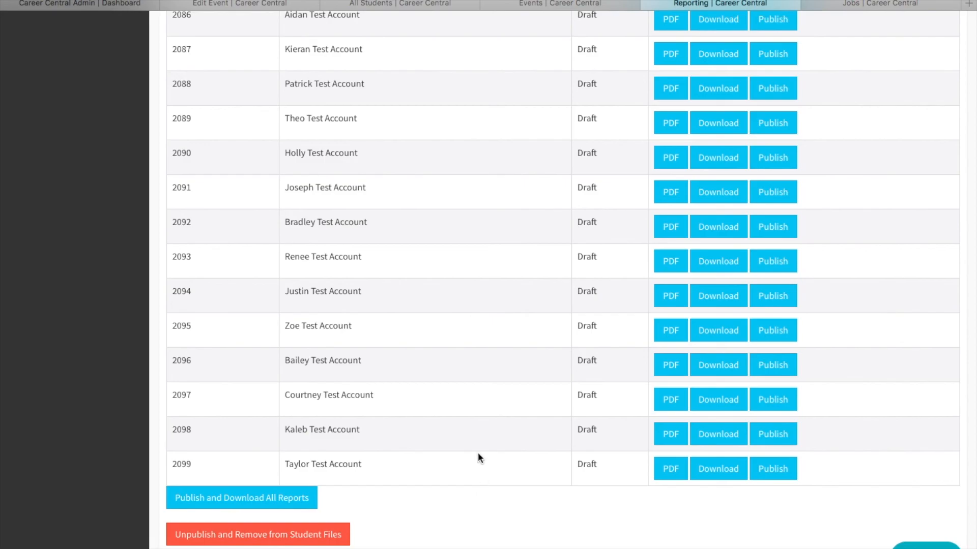
scroll(475, 422, up, 15)
scroll(475, 422, up, 15)
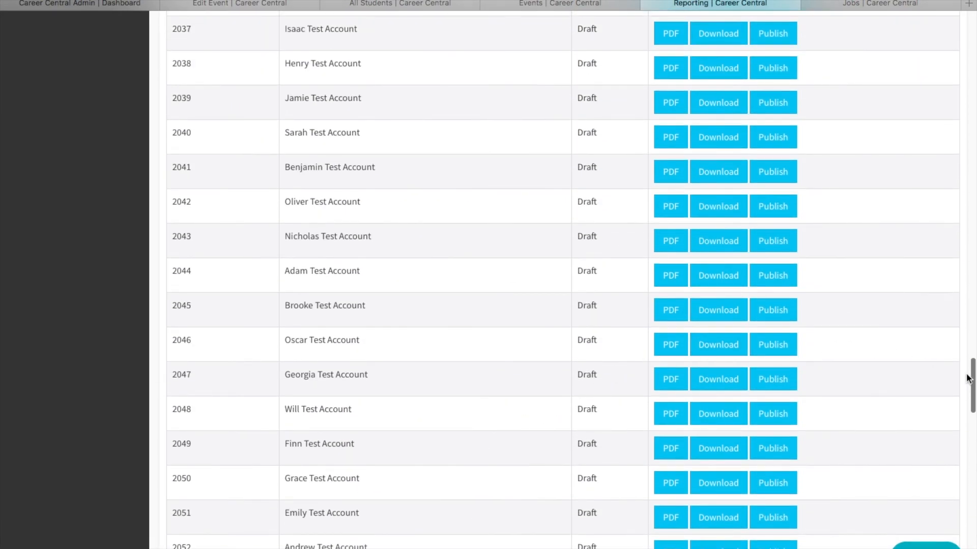
drag(972, 380, 973, 34)
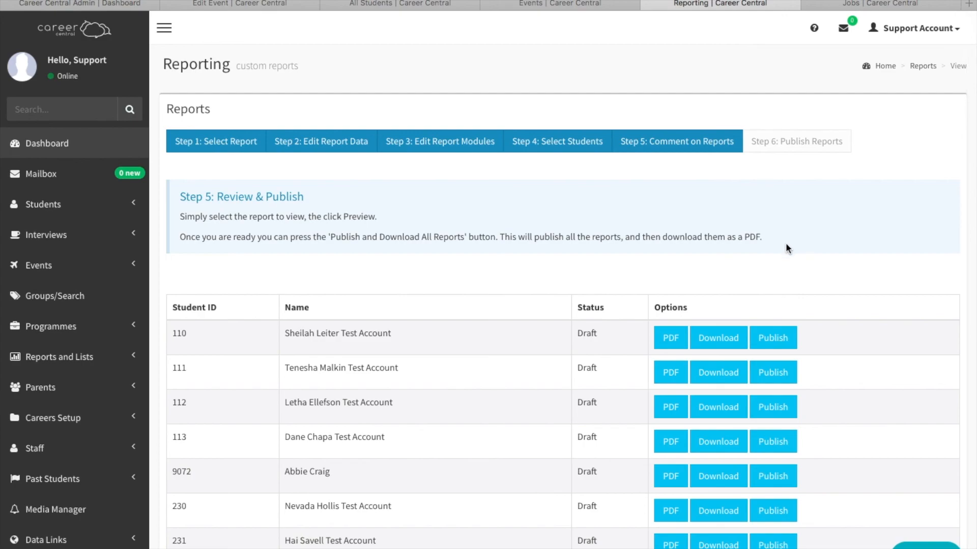
scroll(761, 260, down, 1)
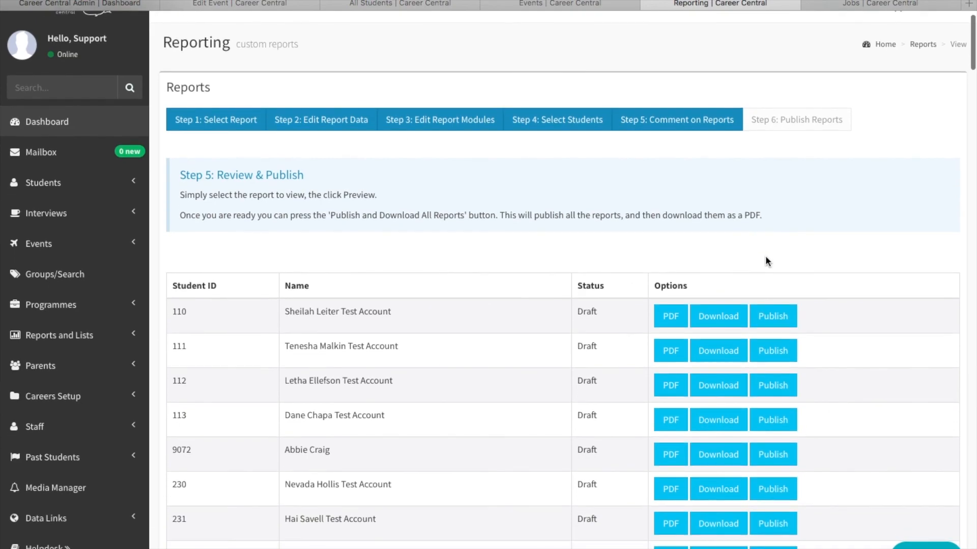
scroll(829, 324, down, 1)
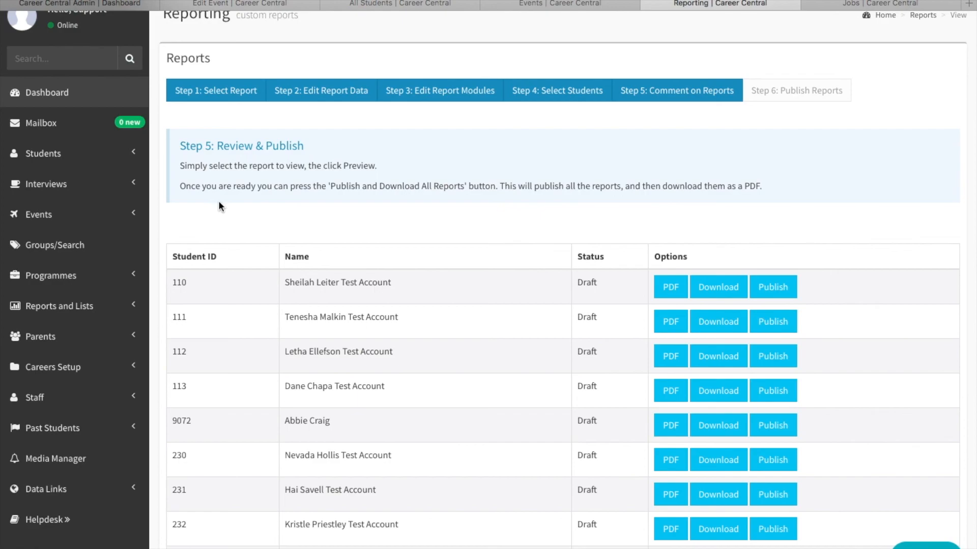
scroll(203, 203, up, 2)
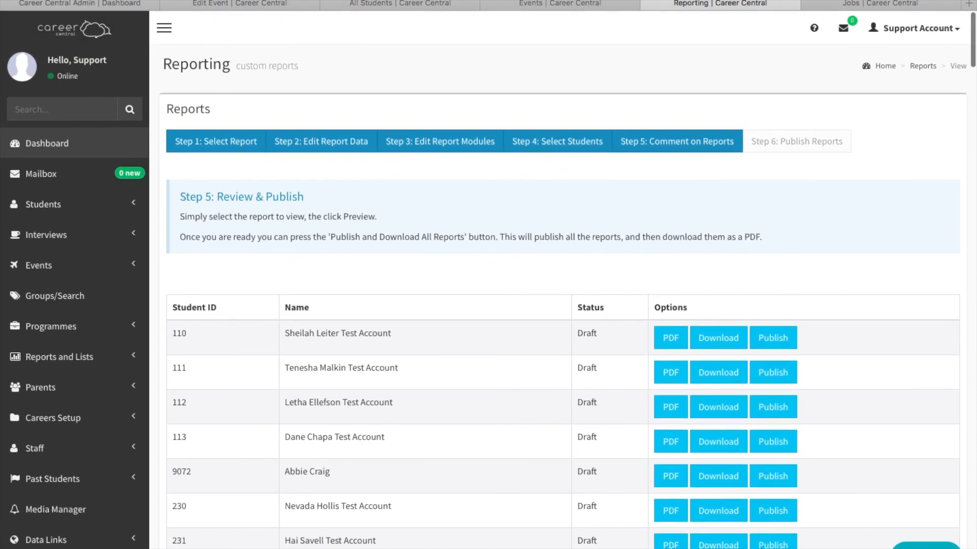
mouse_move(94, 2)
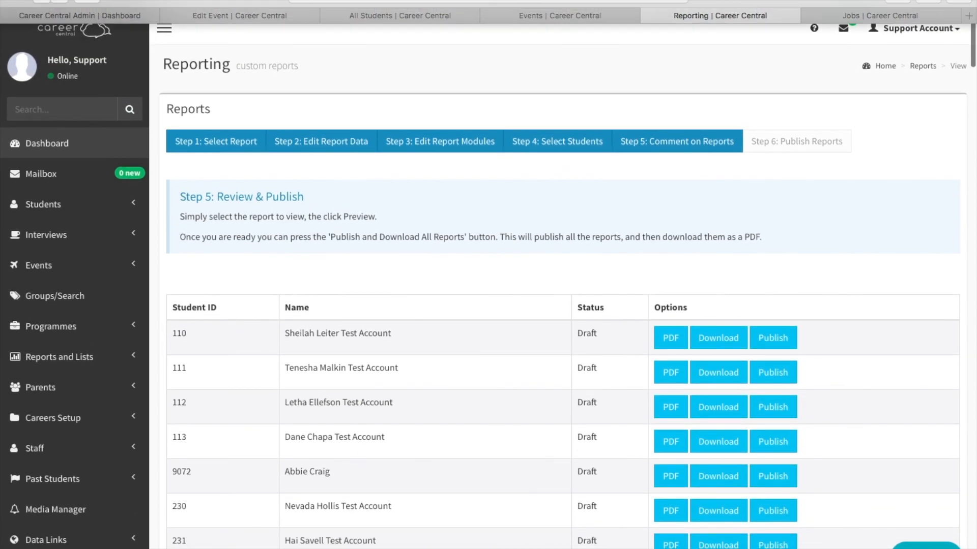